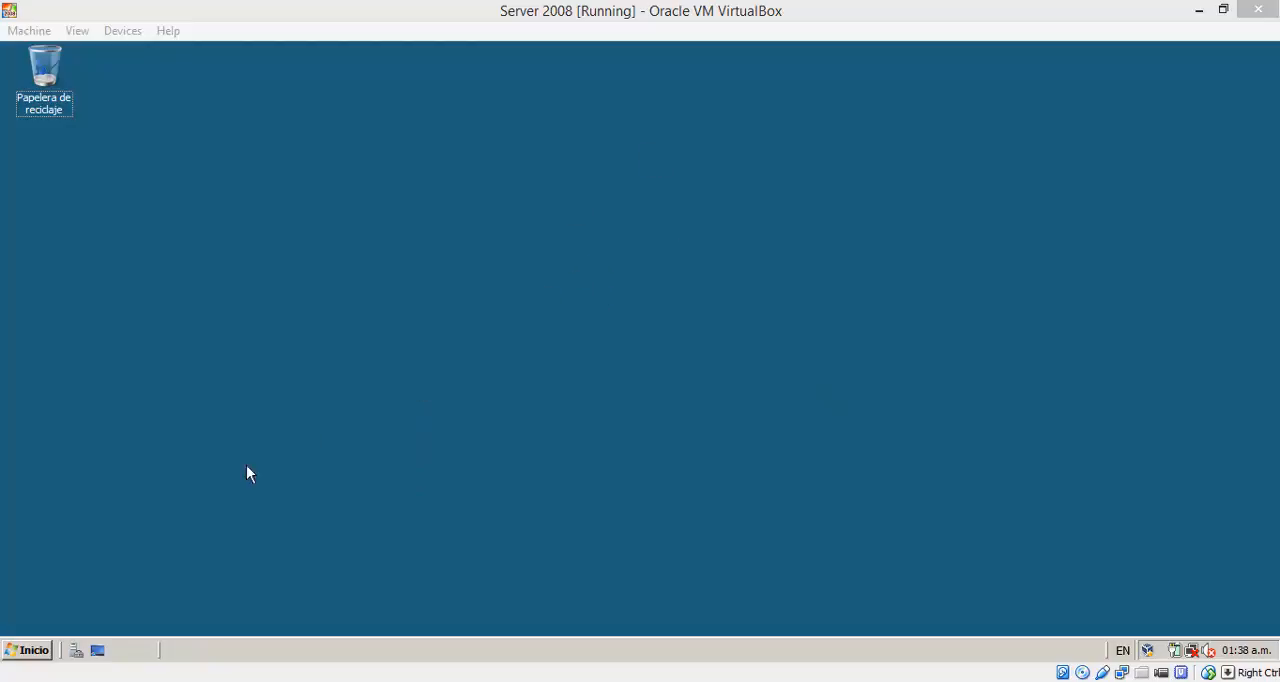
# Step: Open the Administrador del servidor console and review its summary of server roles and features
pyautogui.click(42, 655)
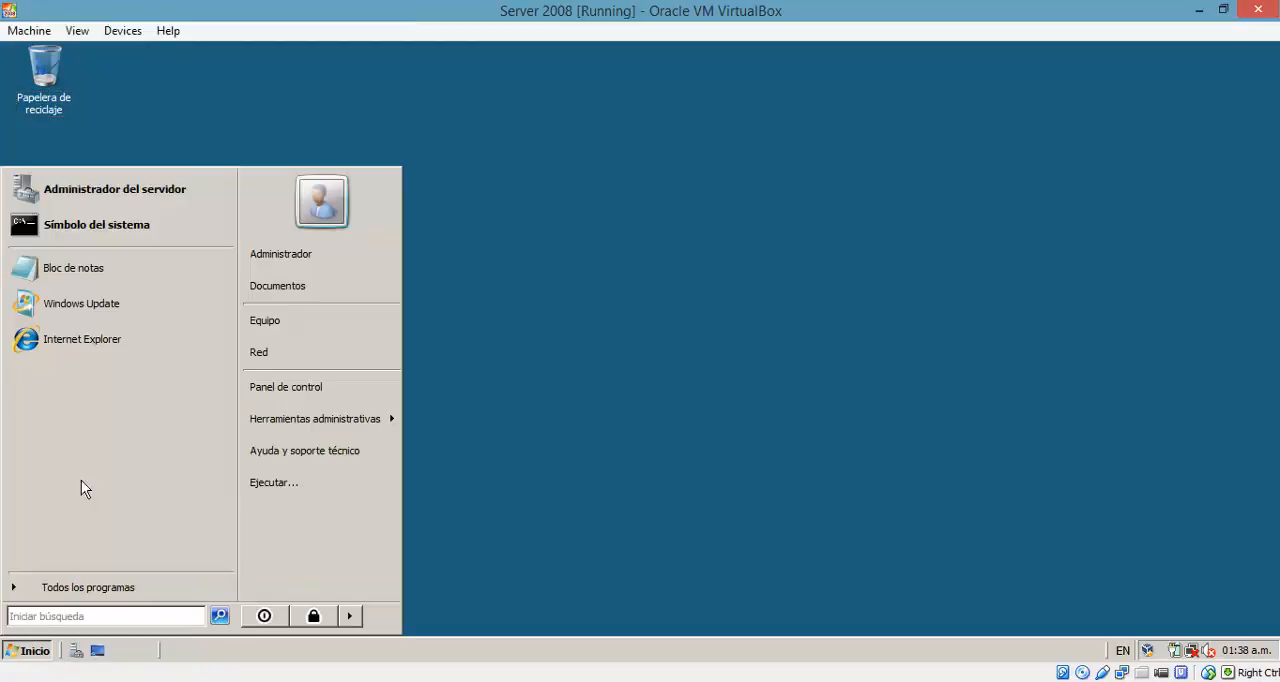
pyautogui.click(112, 203)
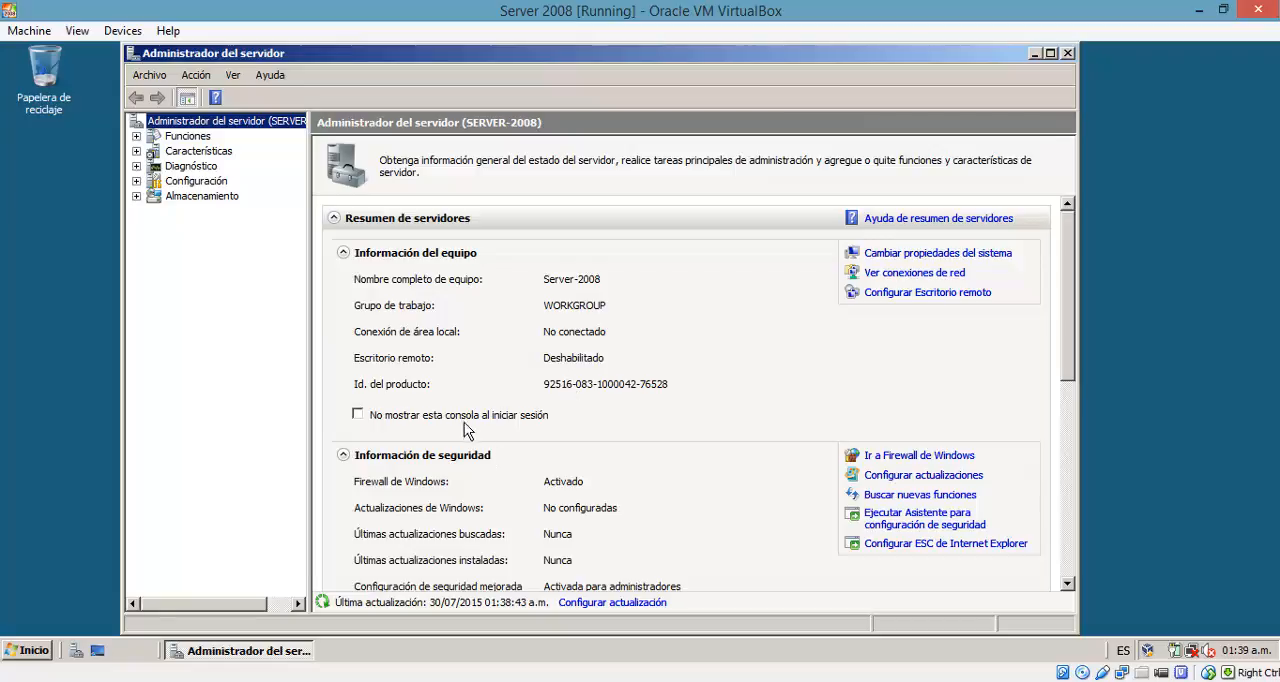
pyautogui.scroll(-2, 464, 426)
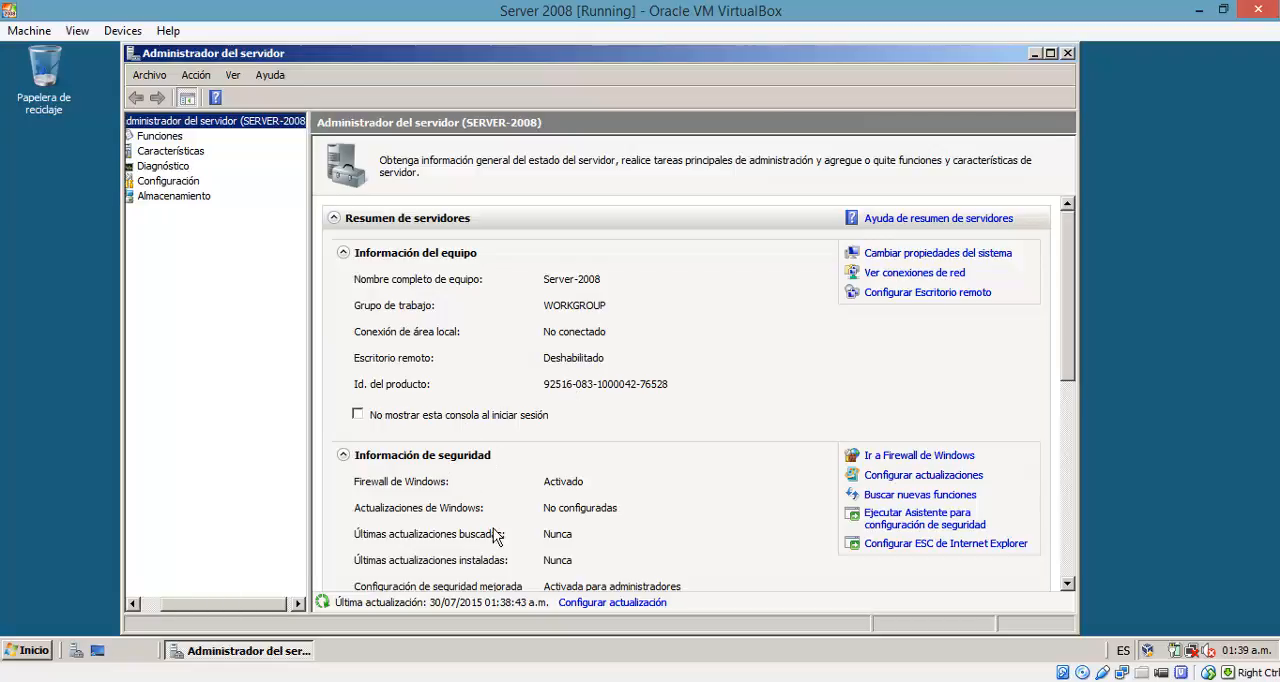
pyautogui.moveTo(1070, 258); pyautogui.dragTo(1070, 374)
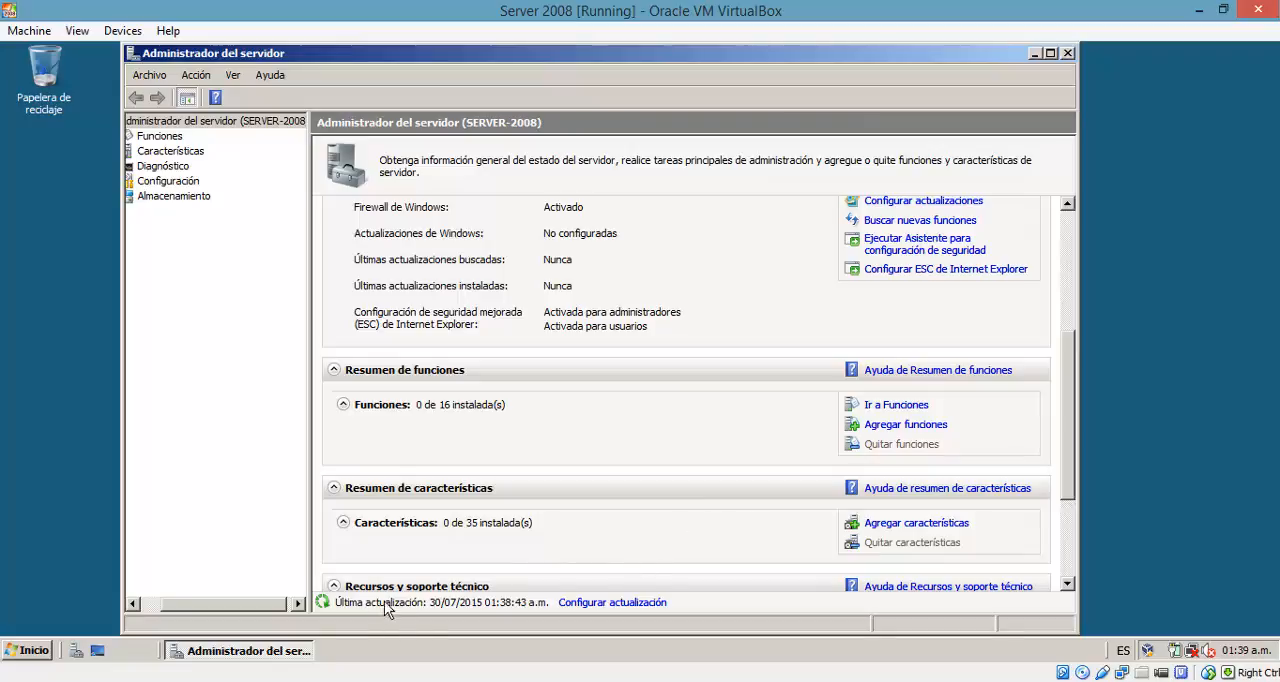
pyautogui.moveTo(268, 605); pyautogui.dragTo(218, 603)
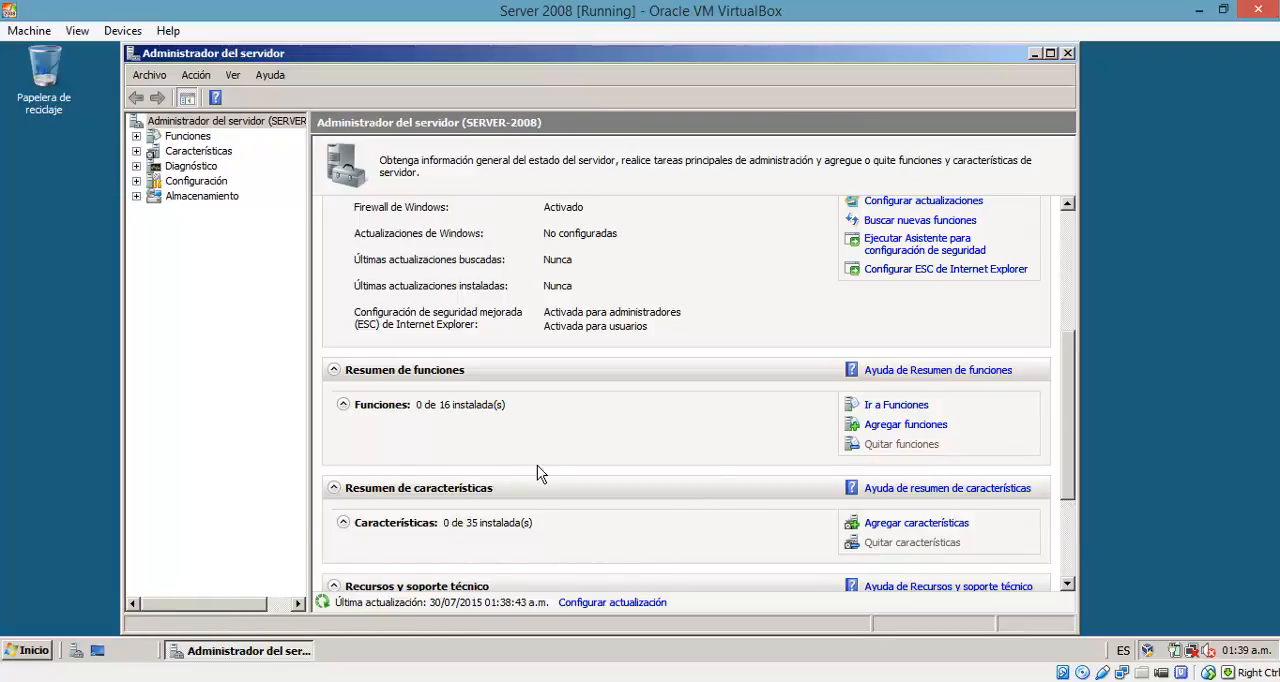
pyautogui.click(162, 144)
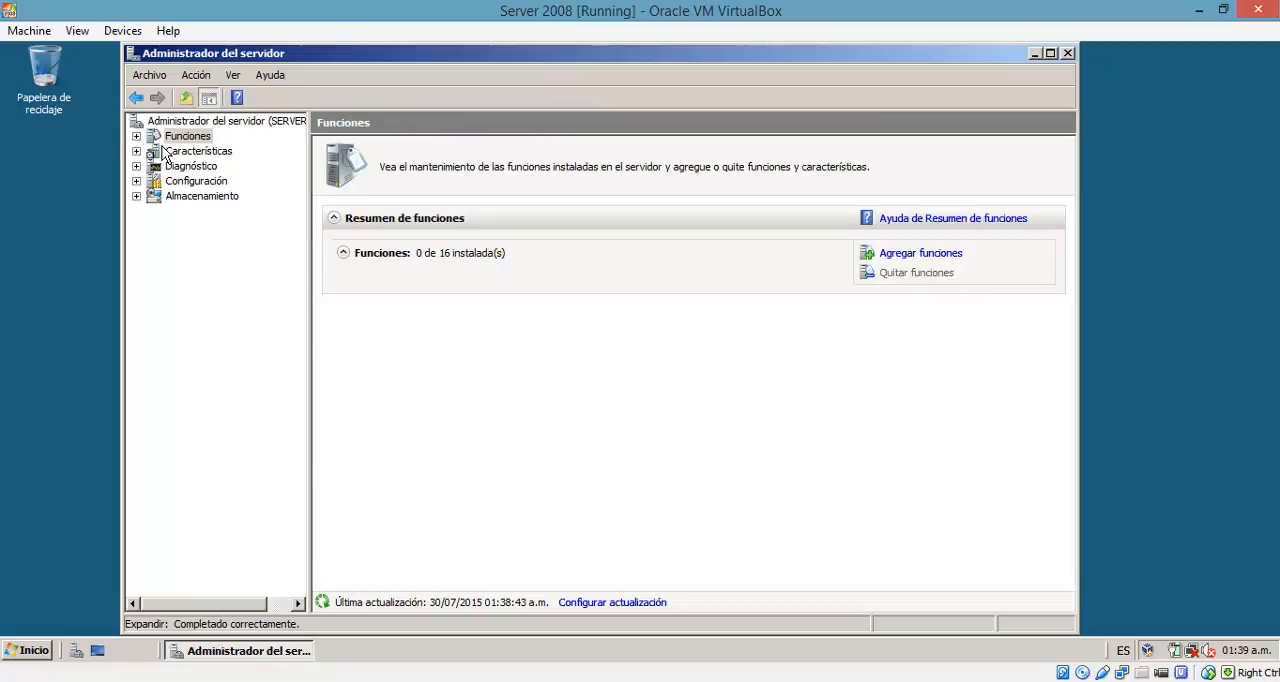
pyautogui.click(175, 121)
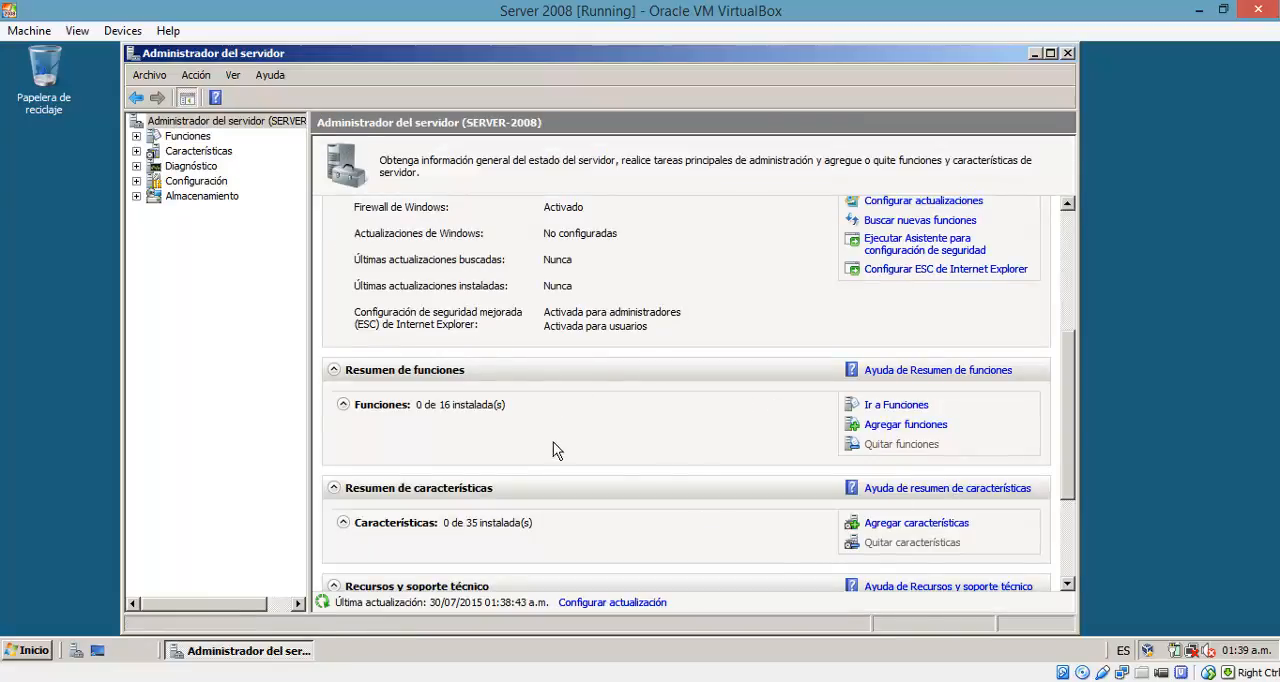
# Step: Start the wizard for adding server roles, advance to the role list and try to select Servidor DNS
pyautogui.click(882, 405)
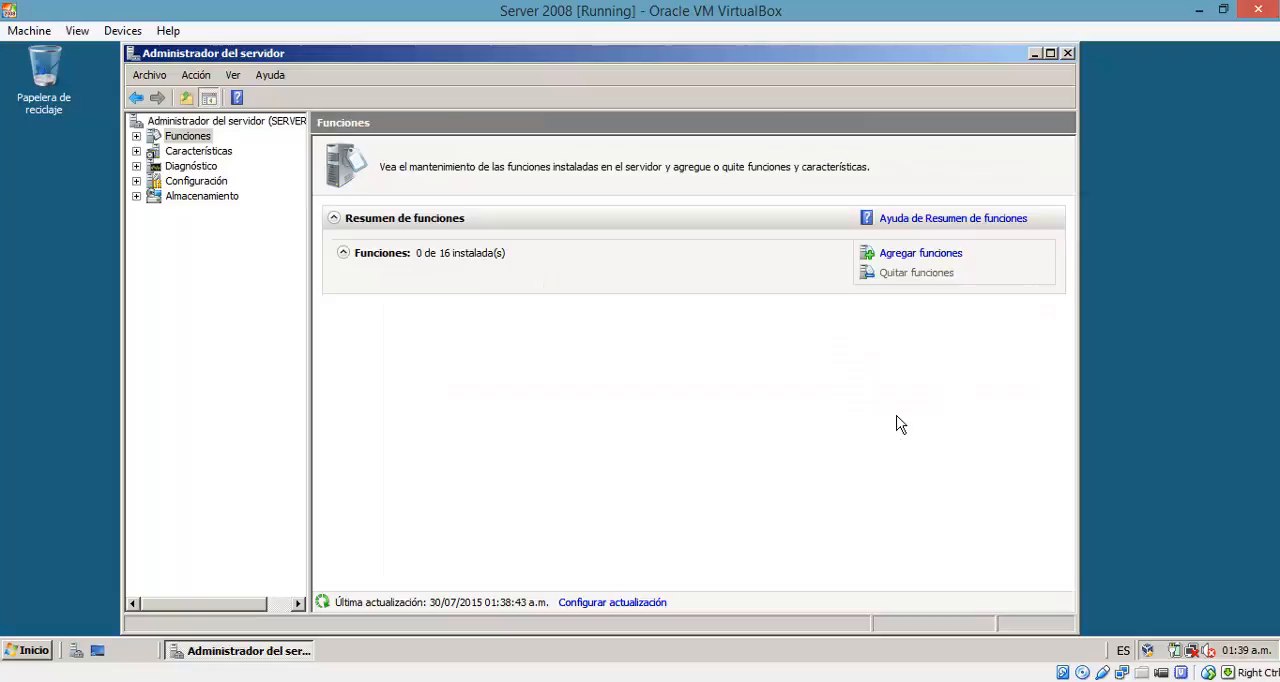
pyautogui.click(936, 257)
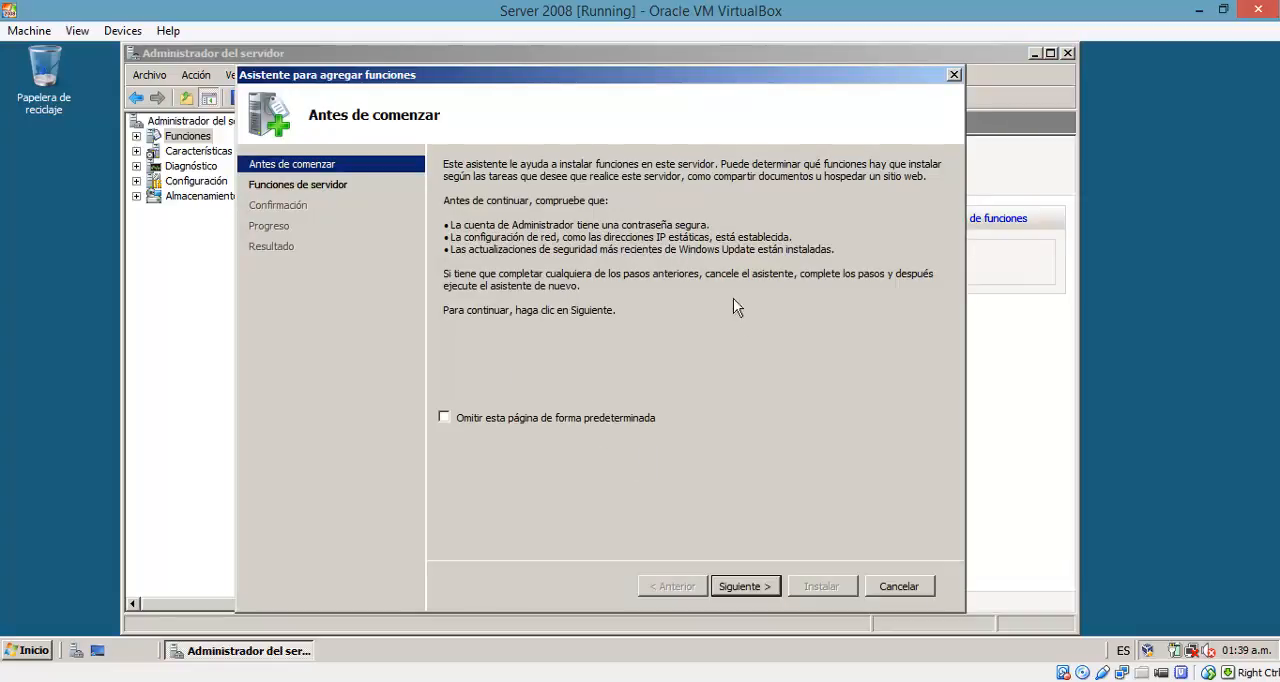
pyautogui.click(745, 587)
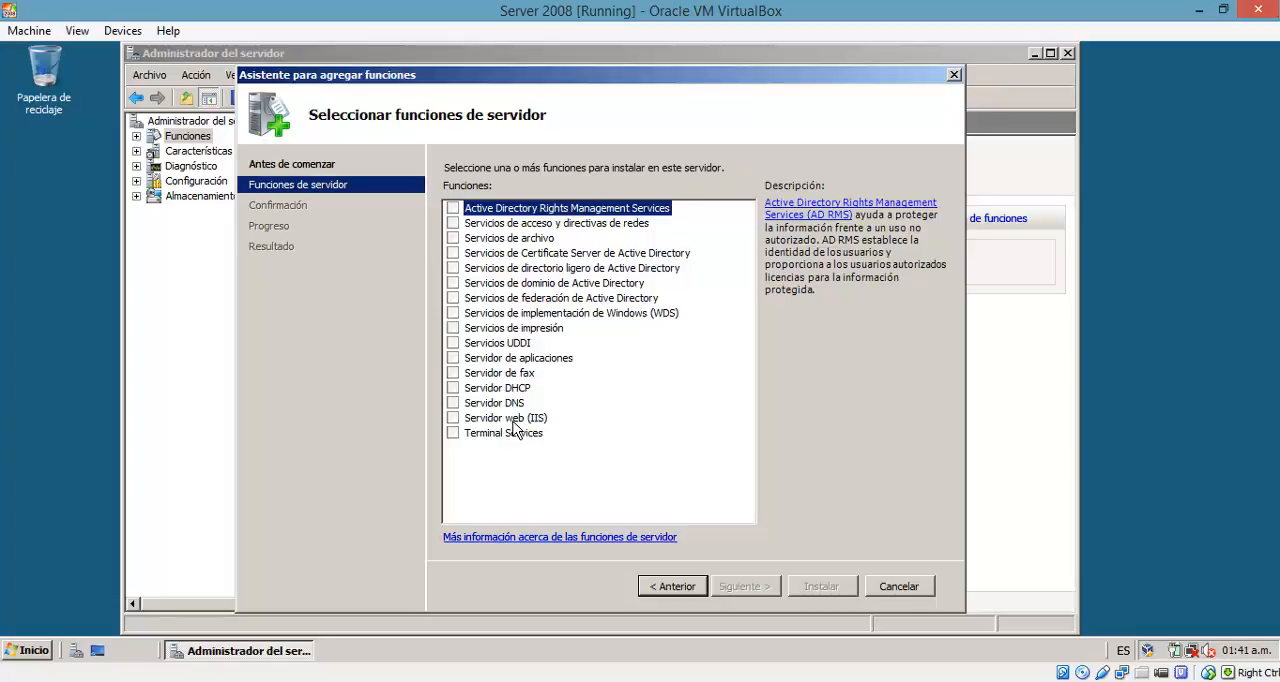
pyautogui.click(456, 404)
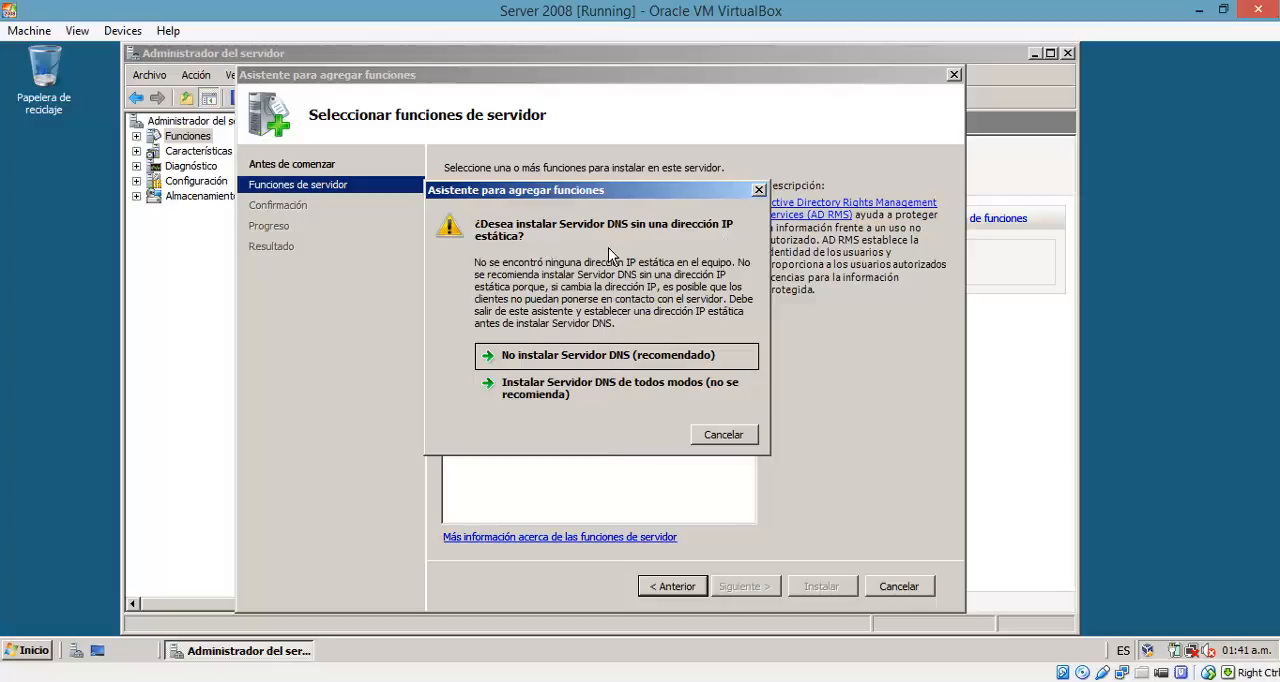
pyautogui.click(752, 440)
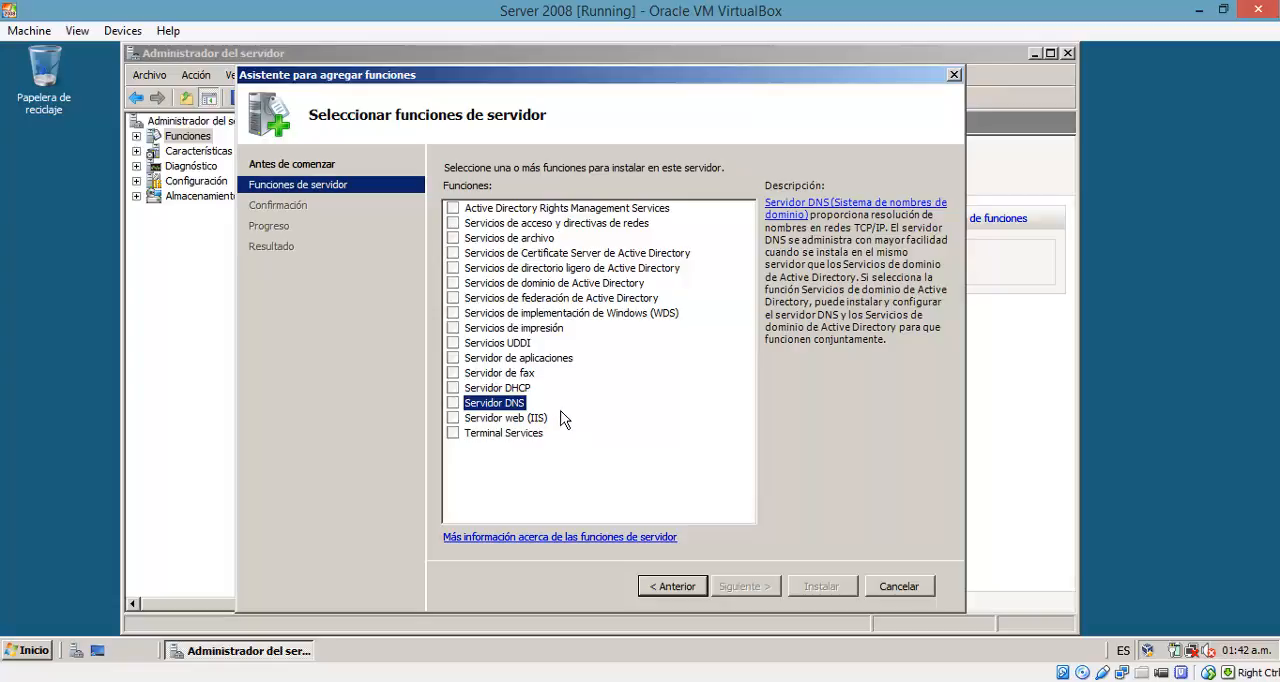
# Step: Install the Servicios de dominio de Active Directory role and close the wizard on completion
pyautogui.click(453, 283)
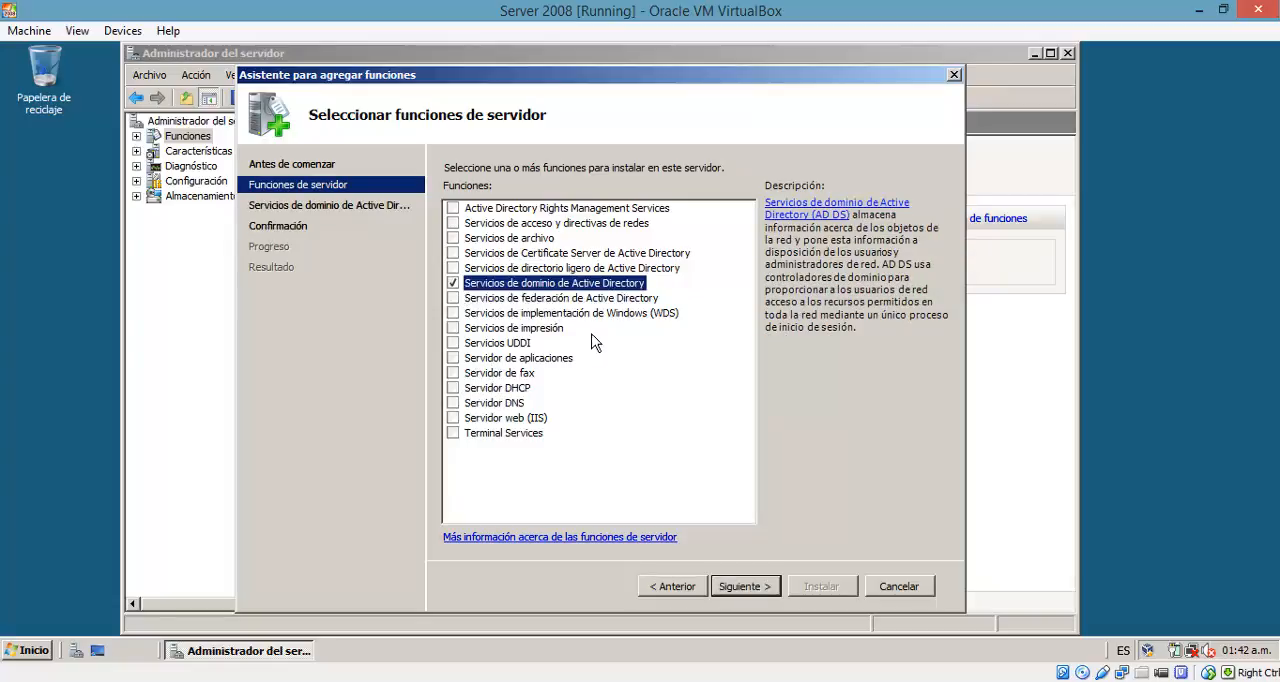
pyautogui.click(757, 590)
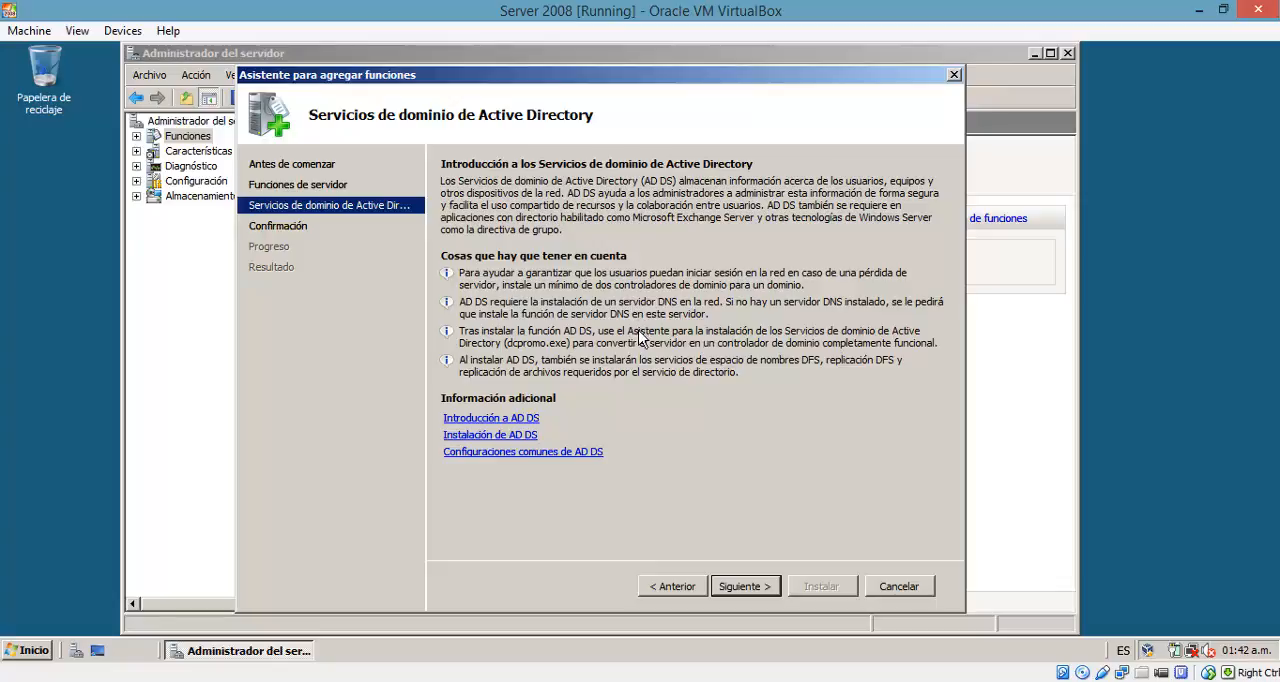
pyautogui.click(755, 597)
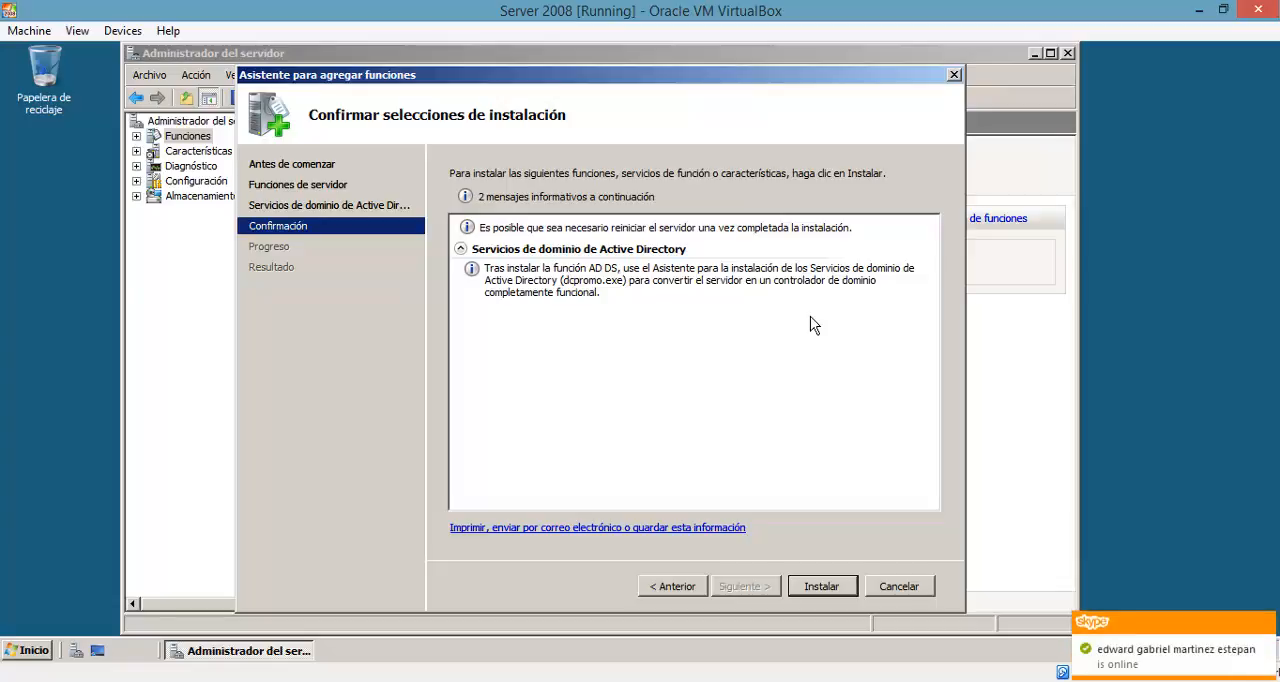
pyautogui.click(828, 590)
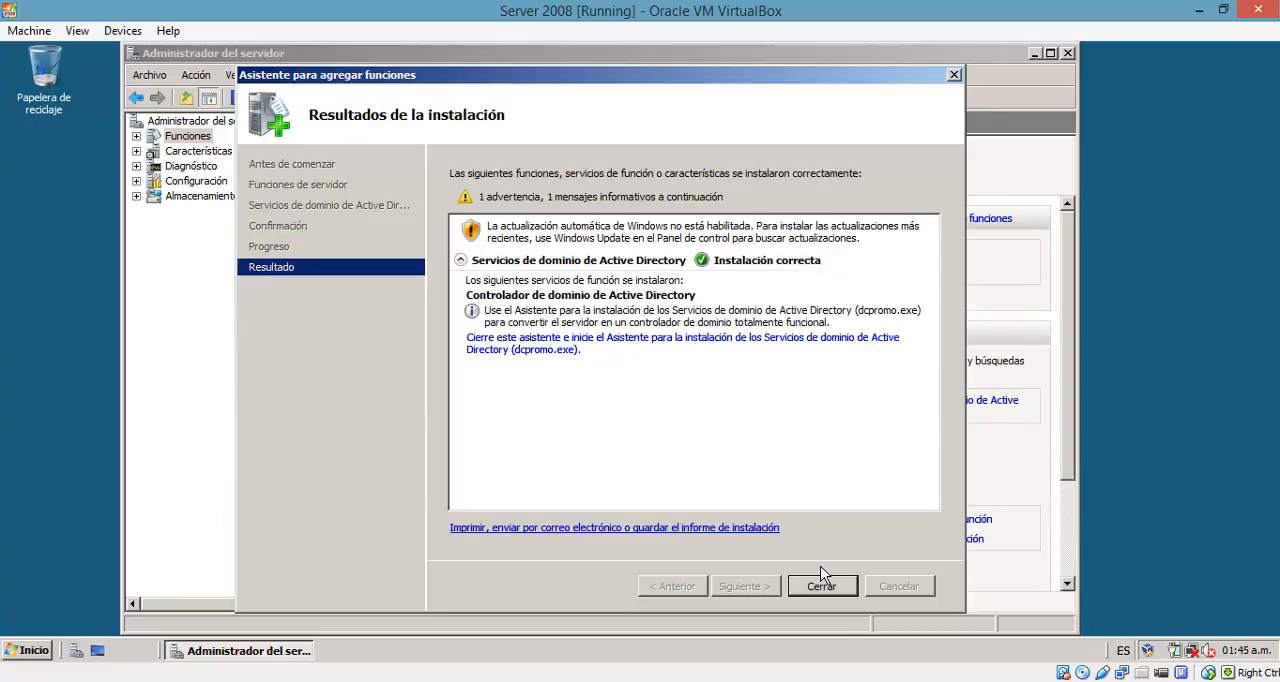
pyautogui.moveTo(689, 83)
pyautogui.mouseDown()
pyautogui.moveTo(705, 63)
pyautogui.moveTo(708, 87)
pyautogui.mouseUp()
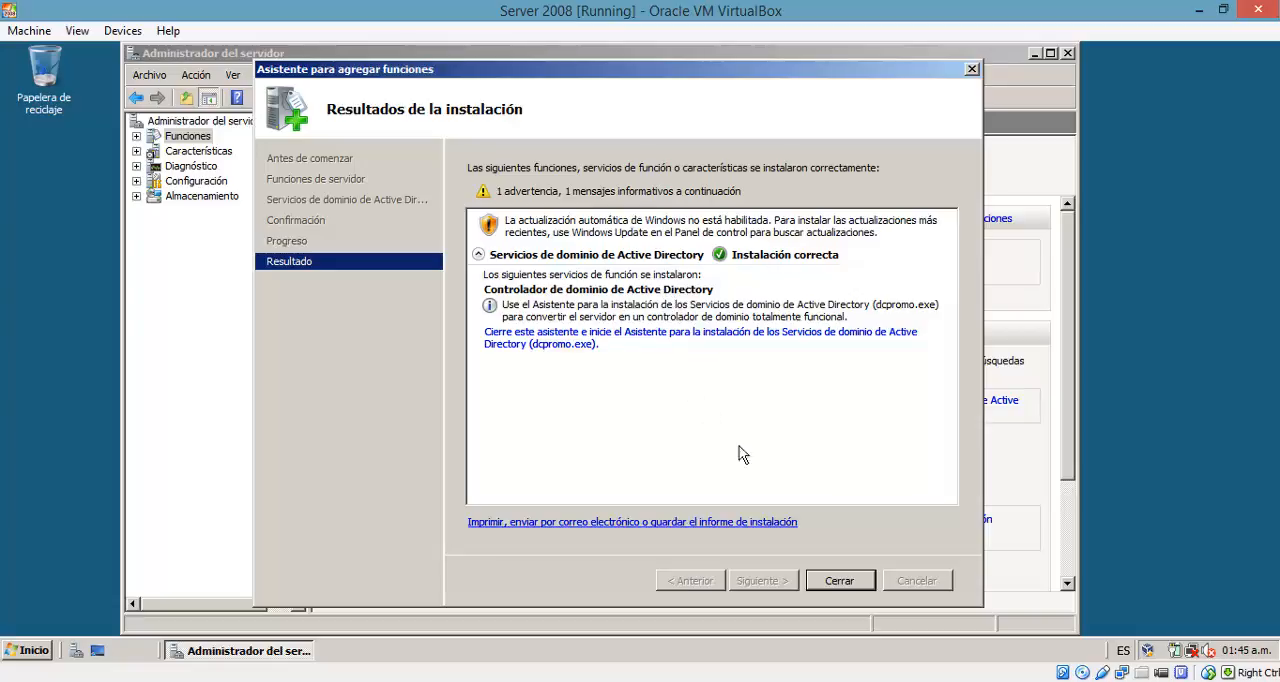
pyautogui.click(838, 598)
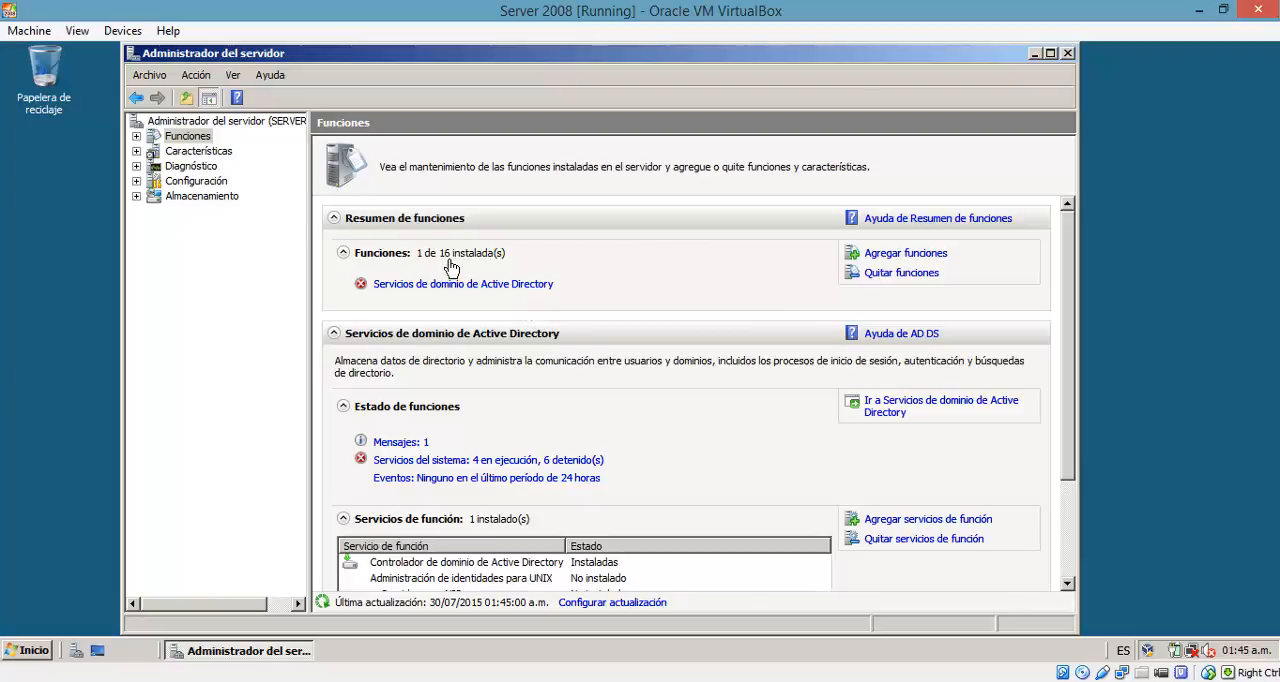
# Step: Review the roles summary and display the Servicios de dominio de Active Directory page under Funciones
pyautogui.scroll(-2, 595, 396)
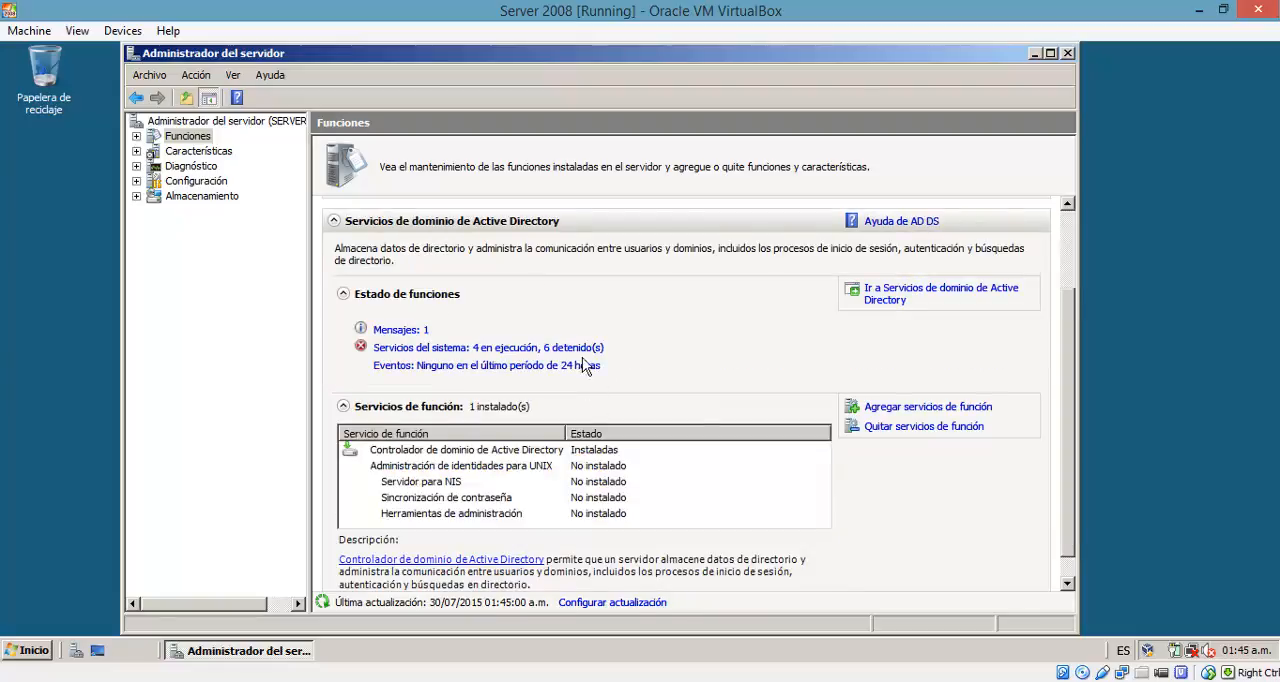
pyautogui.scroll(2, 714, 352)
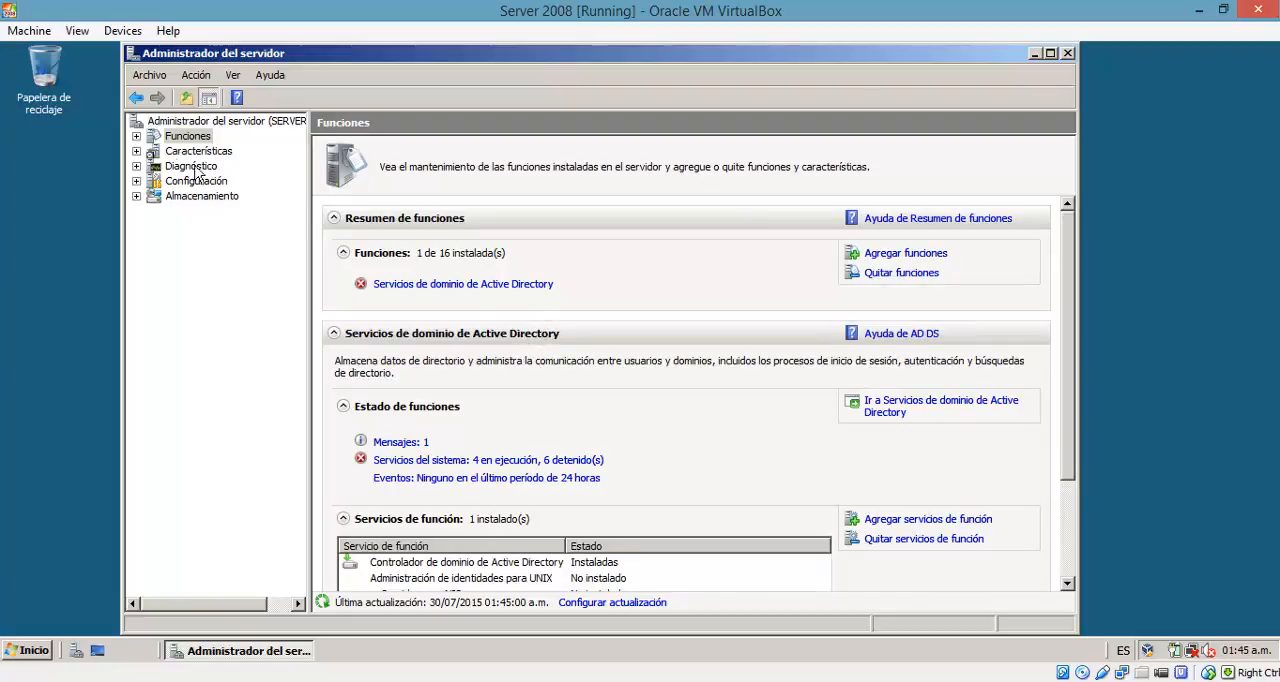
pyautogui.doubleClick(152, 138)
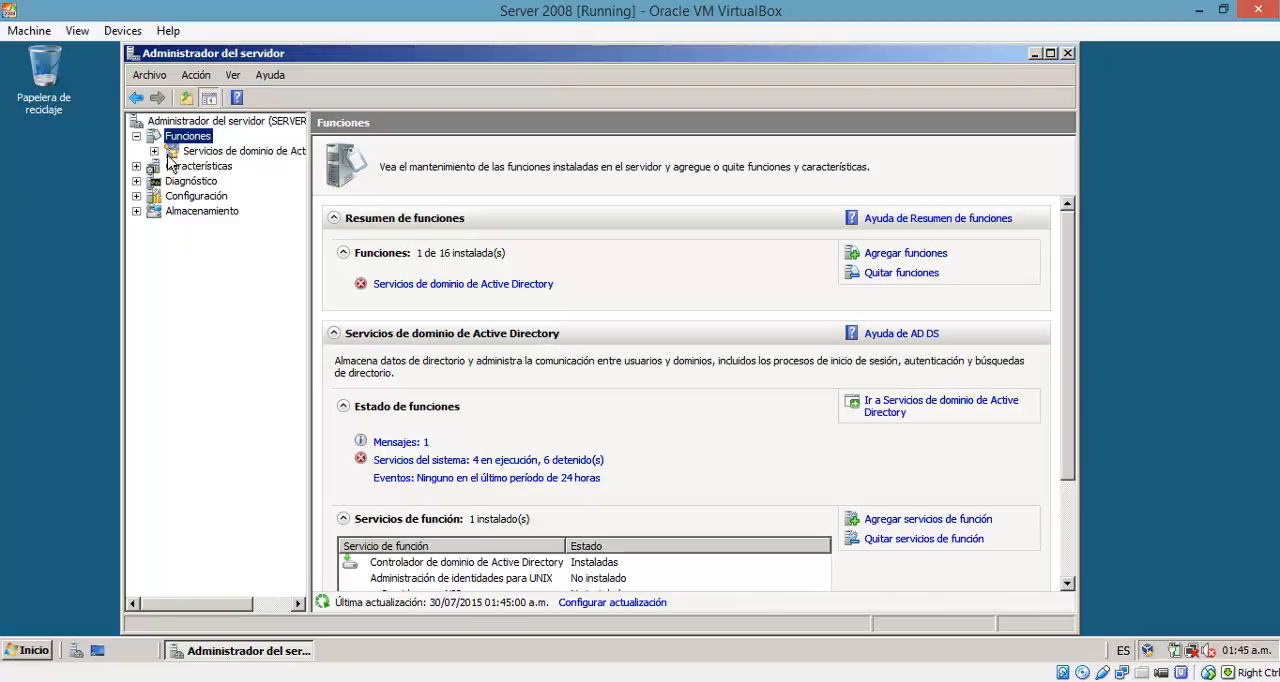
pyautogui.click(190, 151)
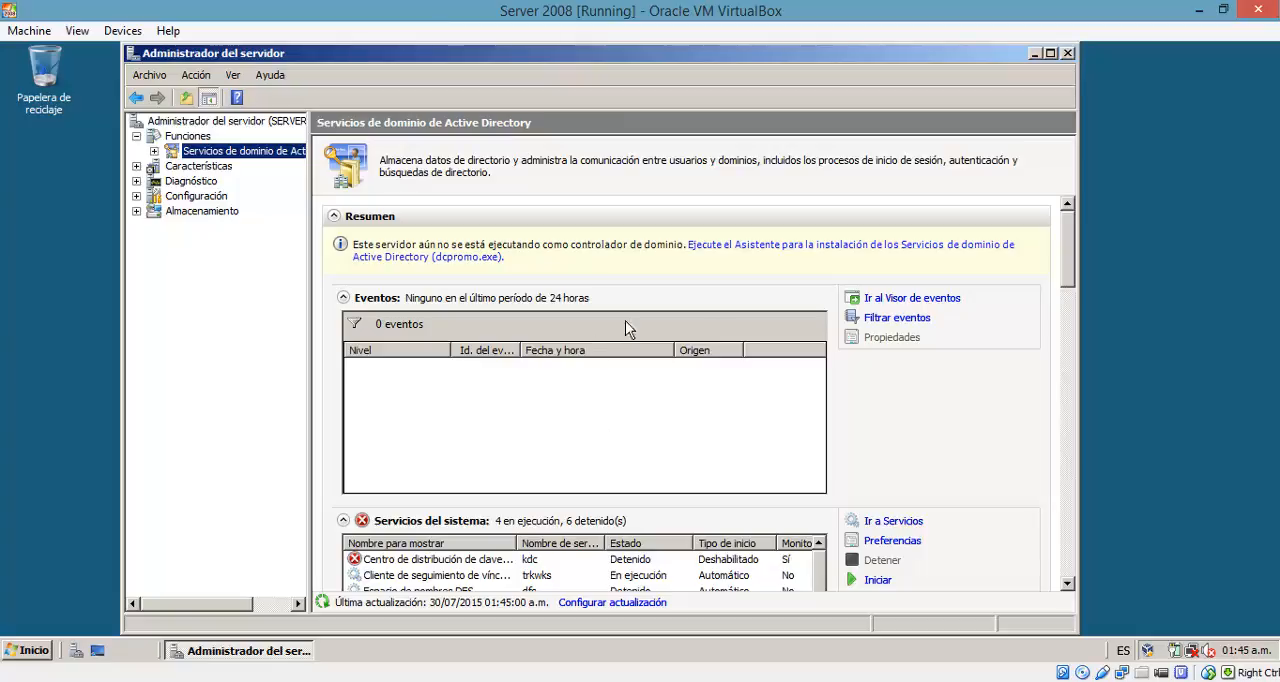
# Step: Try to promote the server to a domain controller with the Active Directory installation wizard (dcpromo.exe), and cancel at the TCP/IP configuration stage
pyautogui.click(831, 256)
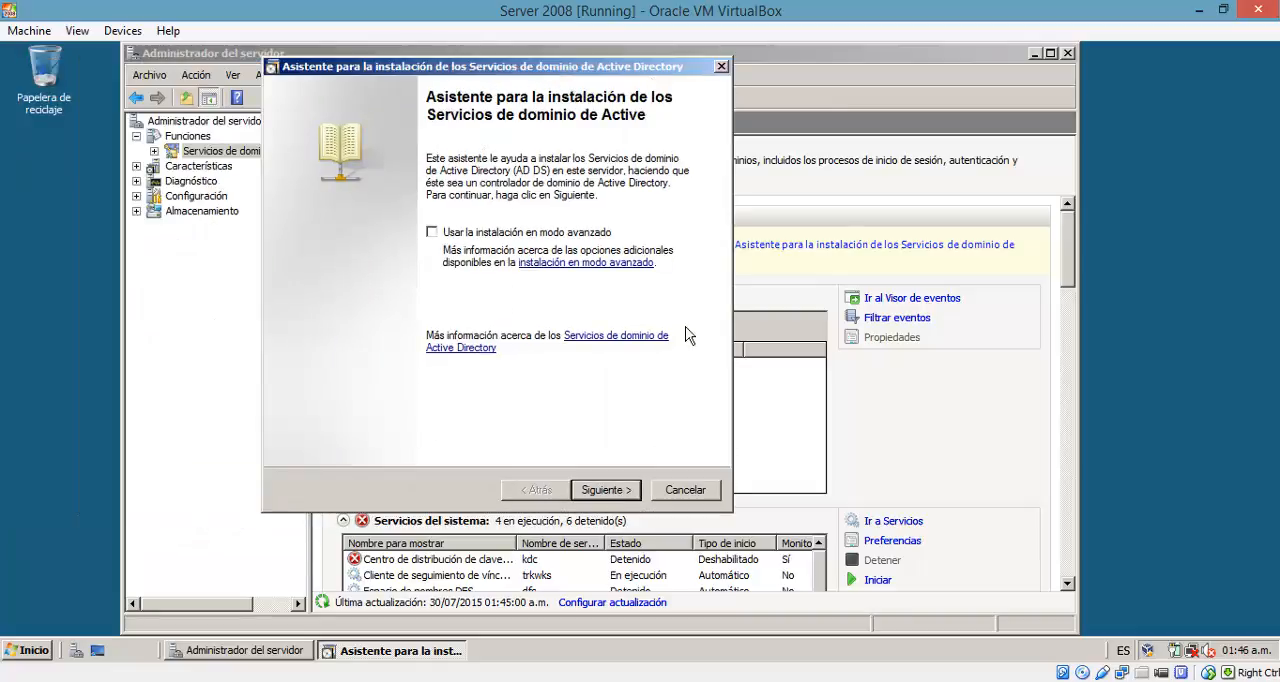
pyautogui.click(634, 499)
pyautogui.click(612, 498)
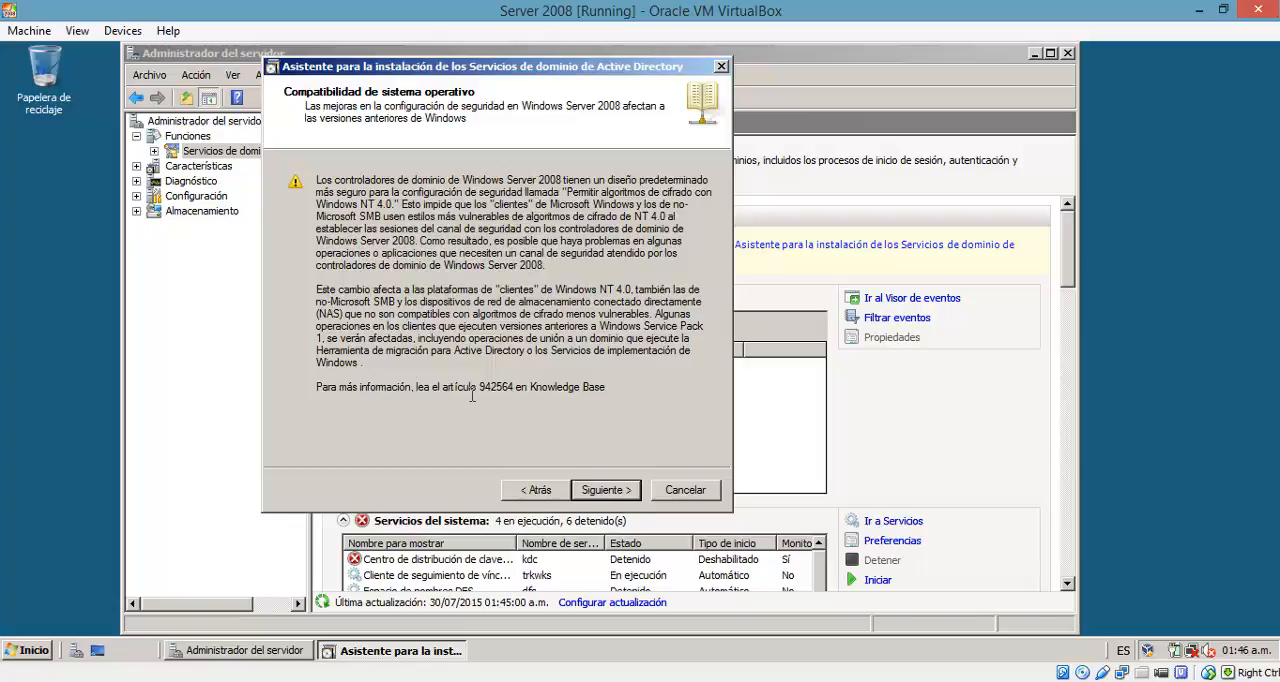
pyautogui.click(614, 500)
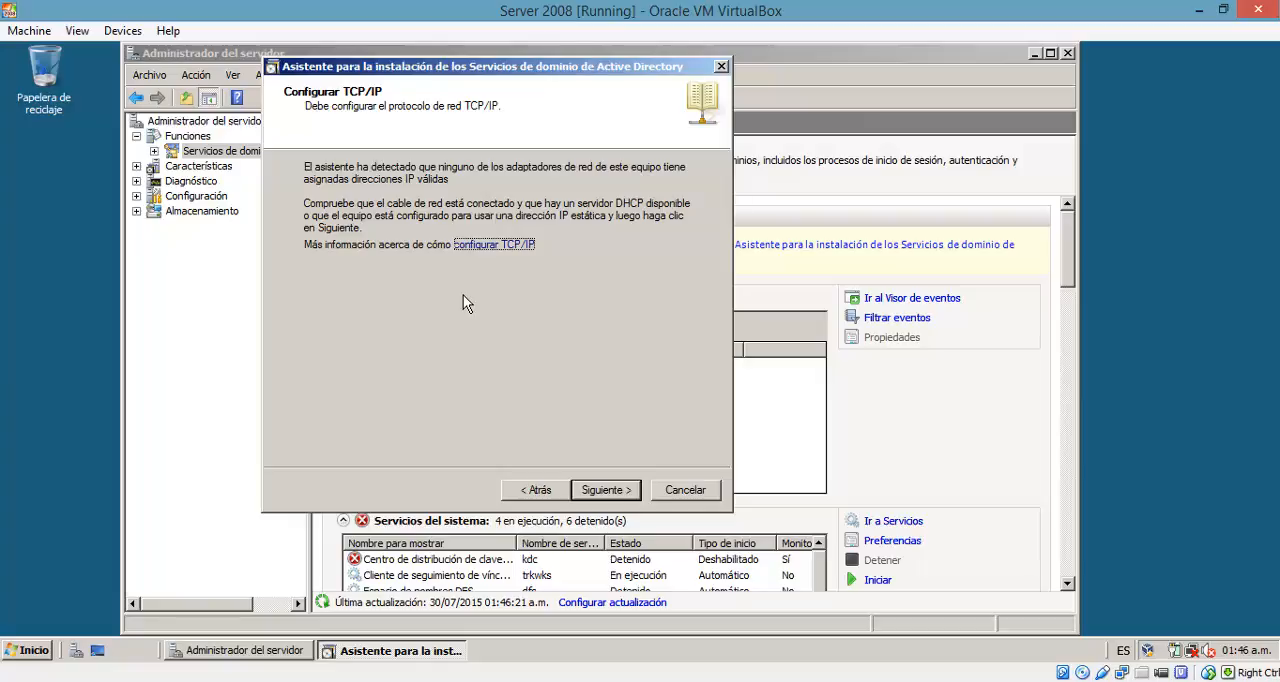
pyautogui.click(599, 495)
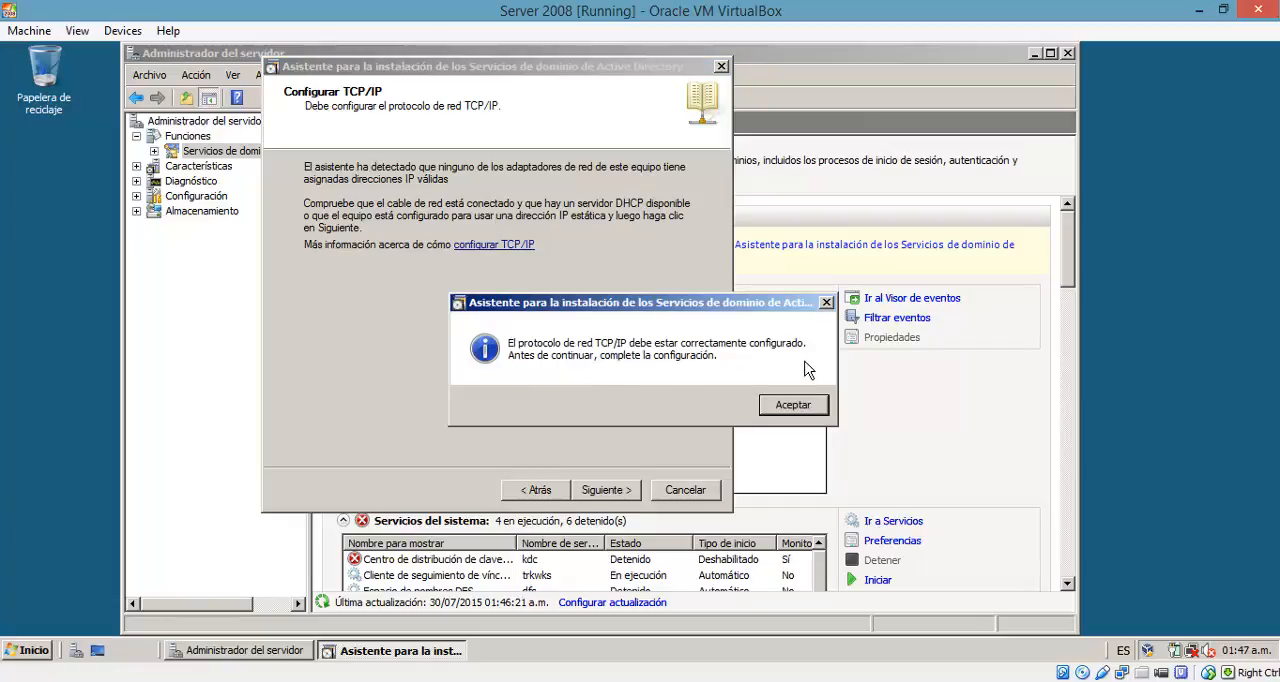
pyautogui.click(780, 418)
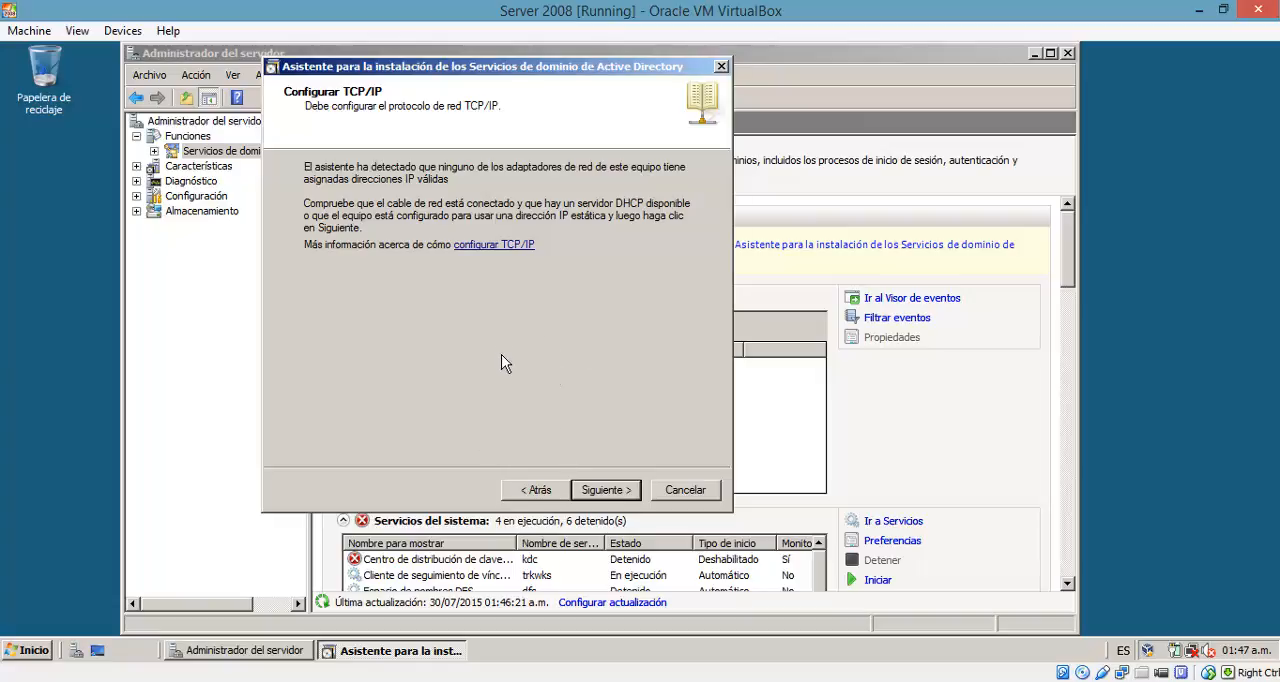
pyautogui.click(693, 492)
pyautogui.click(714, 431)
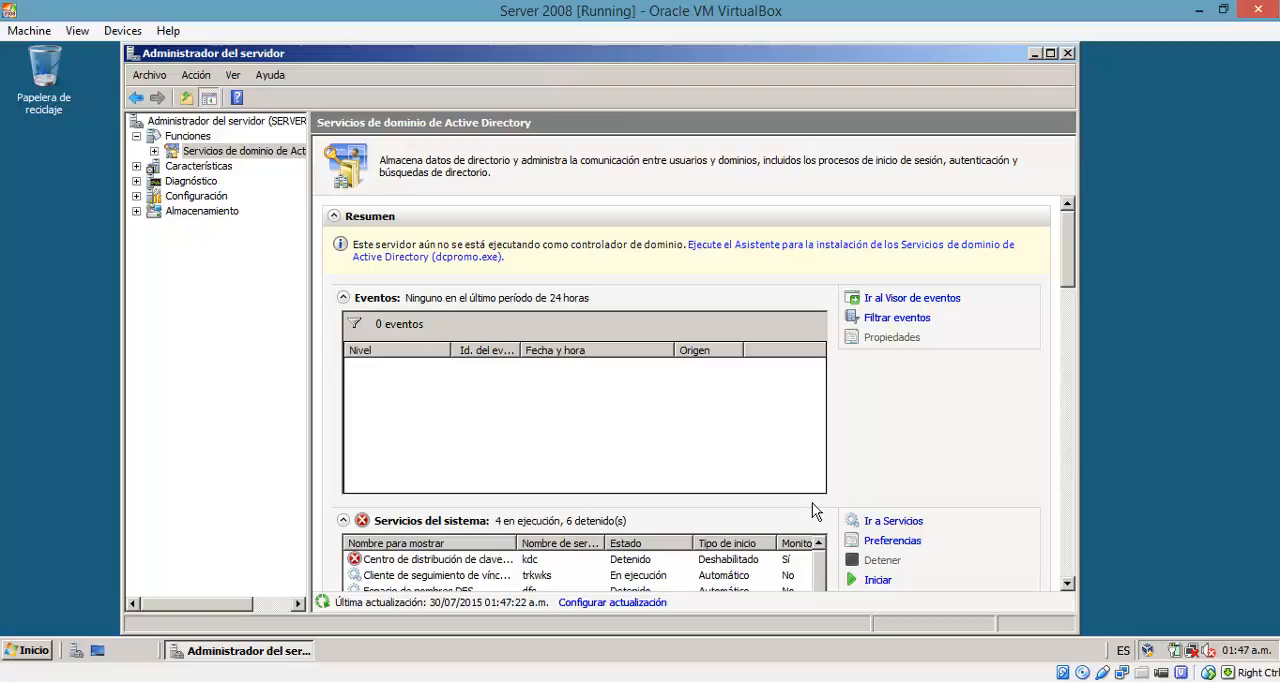
# Step: Open the server's network connections through Centro de redes y recursos compartidos in the Panel de control
pyautogui.click(38, 658)
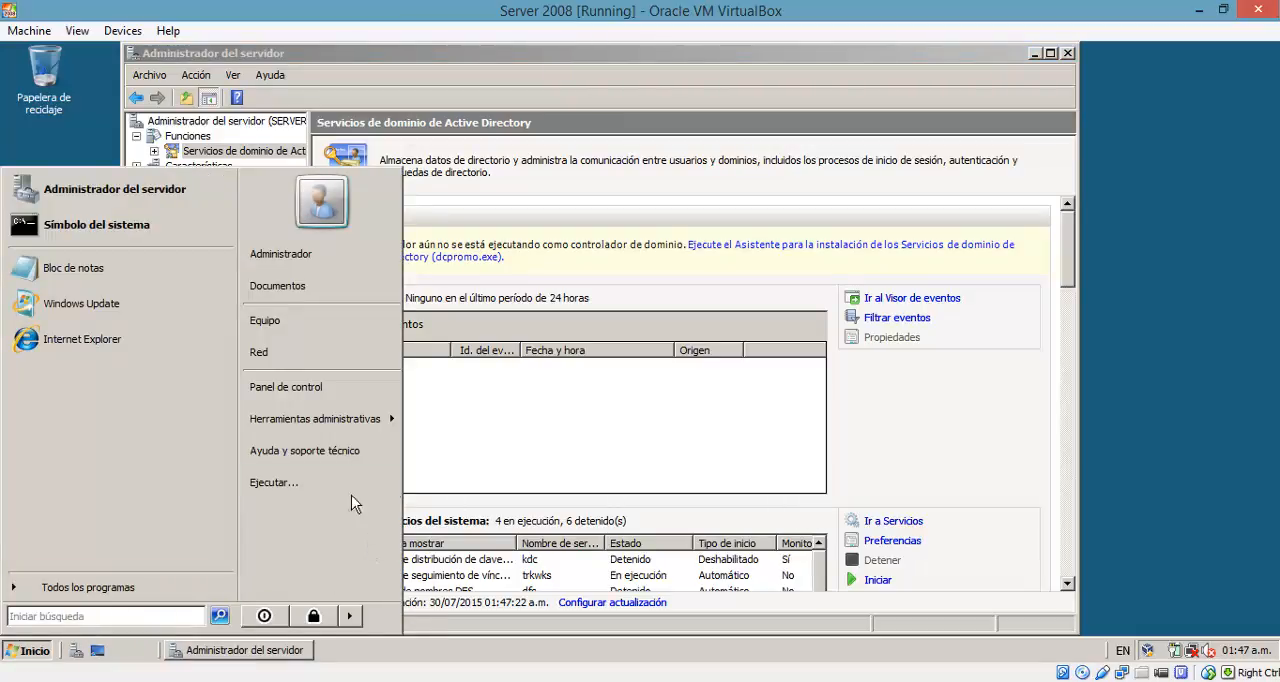
pyautogui.click(318, 387)
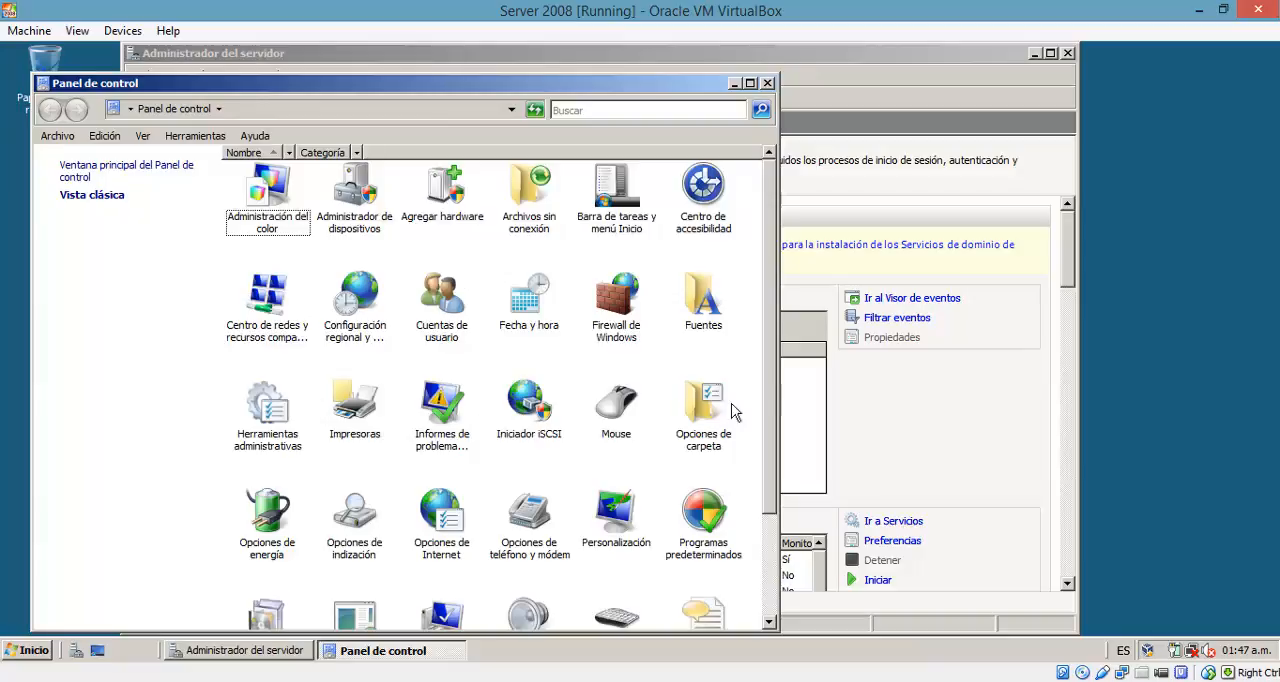
pyautogui.moveTo(776, 325); pyautogui.dragTo(781, 452)
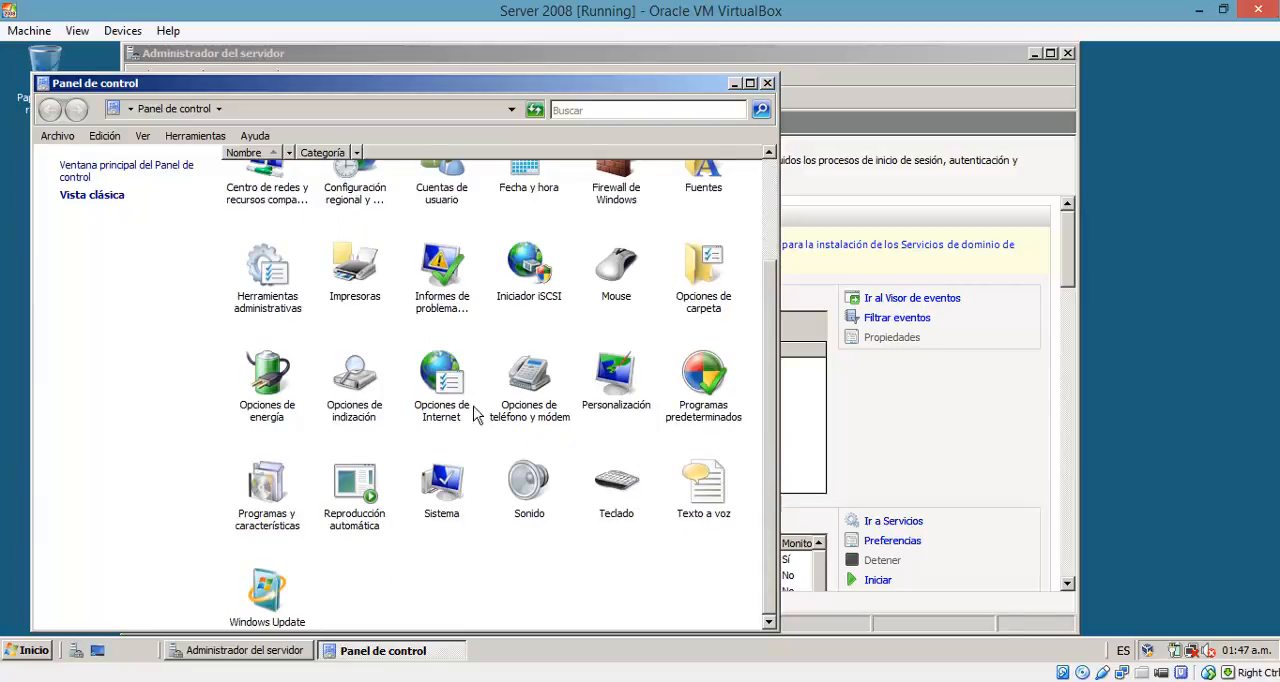
pyautogui.scroll(3, 449, 393)
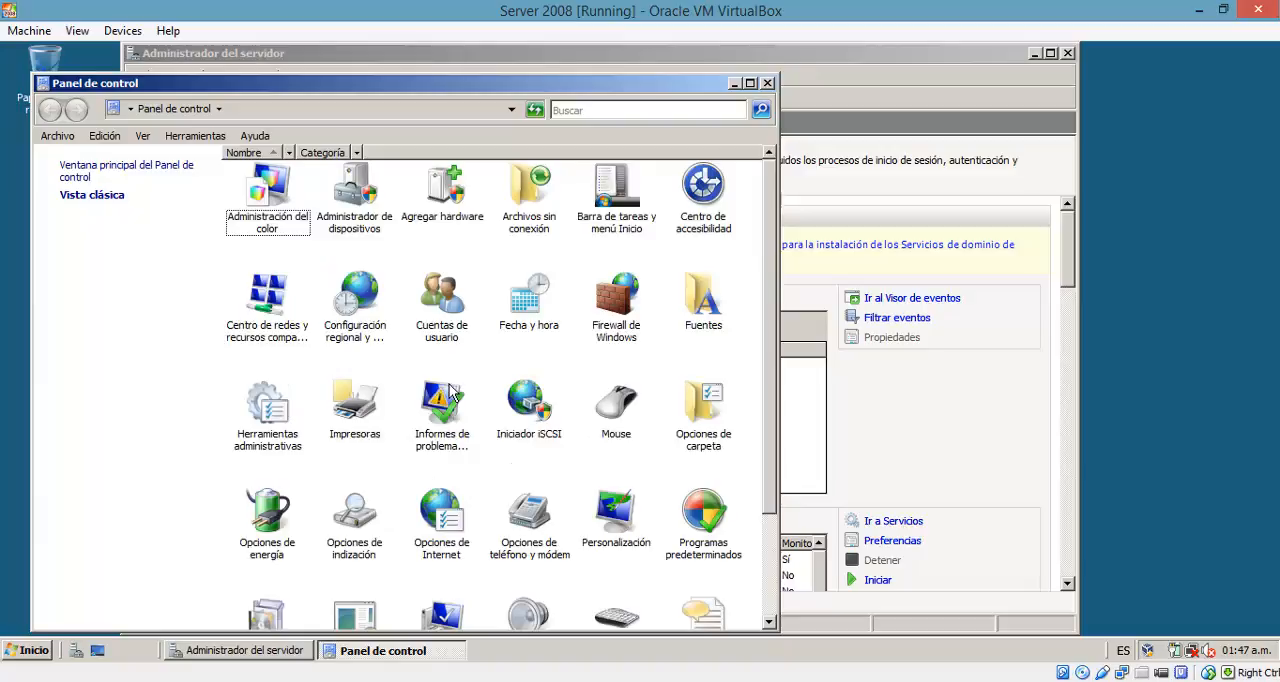
pyautogui.scroll(-3, 449, 393)
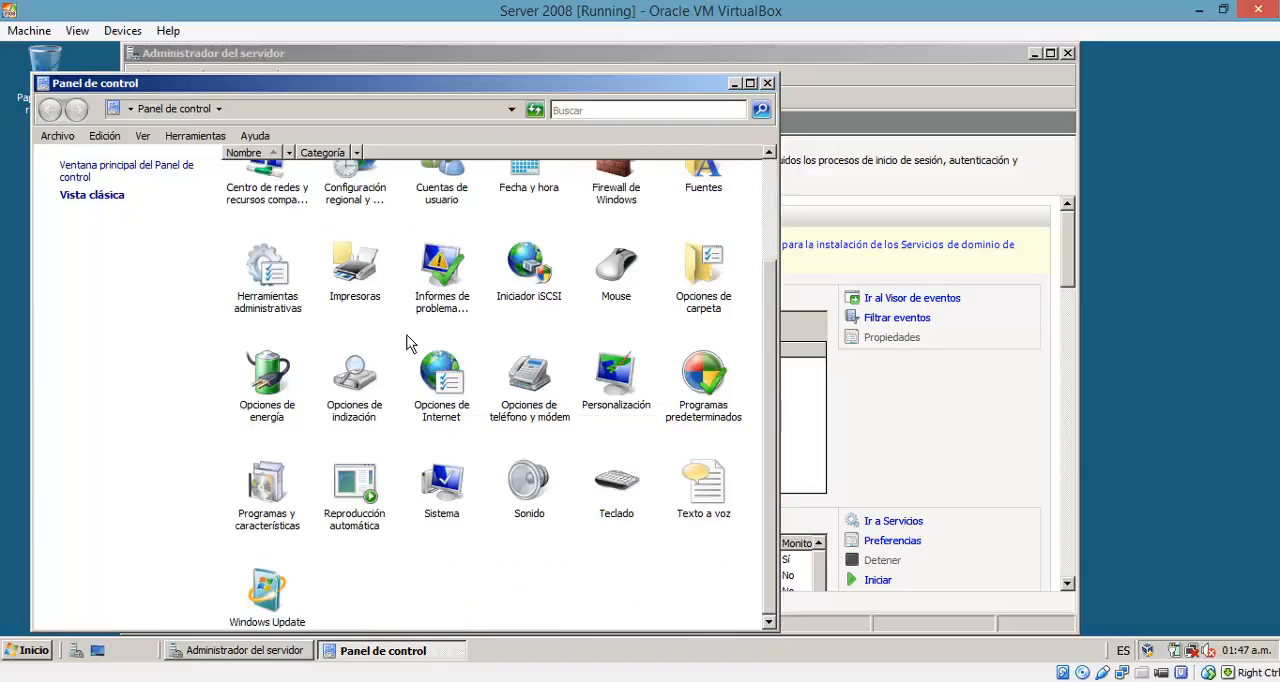
pyautogui.scroll(3, 296, 240)
pyautogui.doubleClick(278, 298)
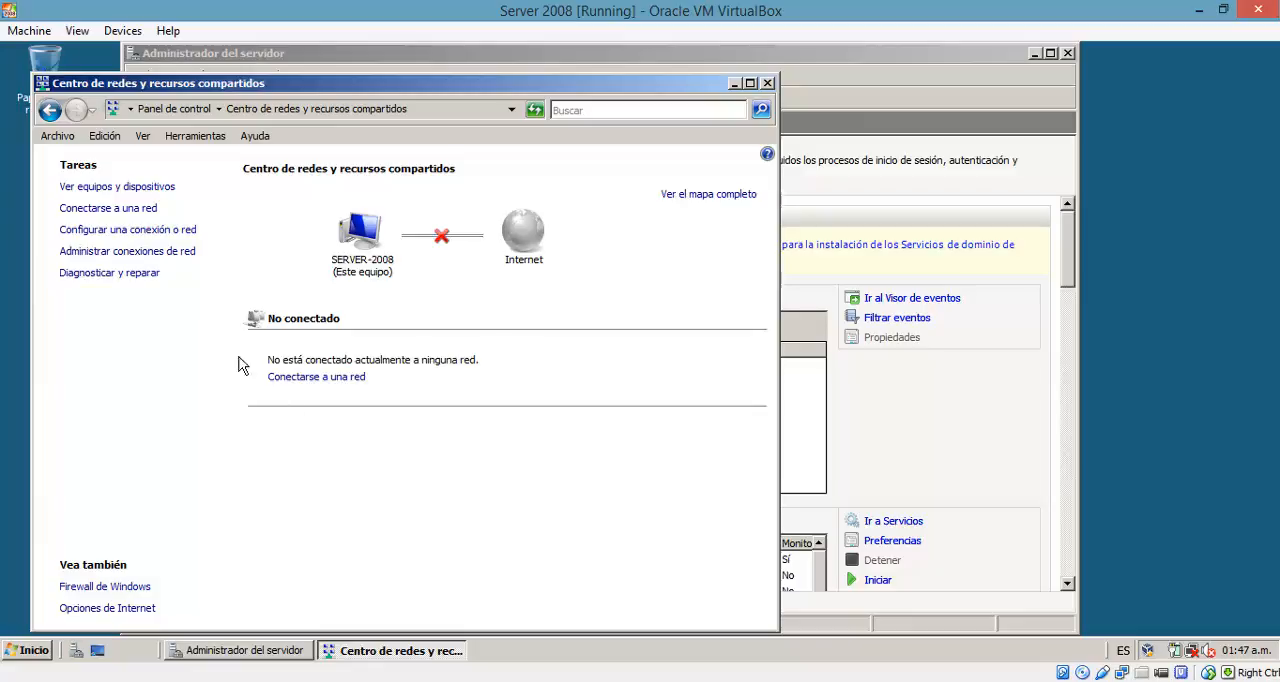
pyautogui.click(131, 262)
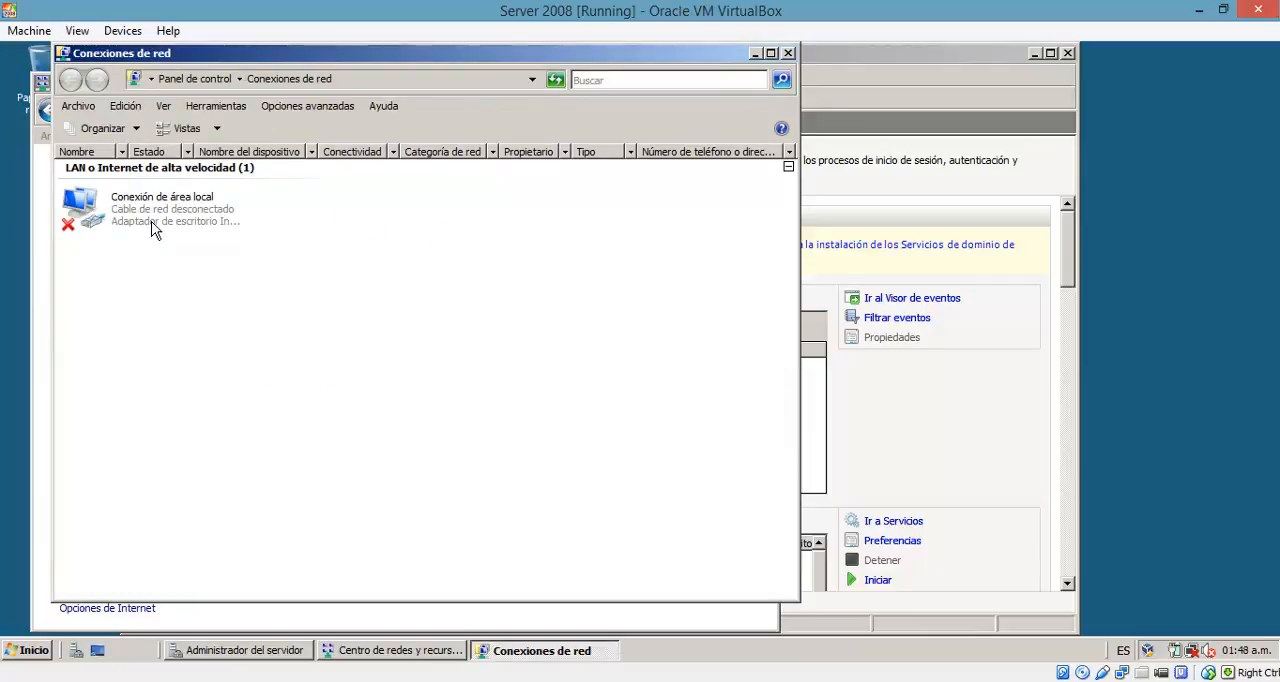
# Step: Open the Protocolo de Internet versión 4 (TCP/IPv4) properties of the Conexión de área local adapter
pyautogui.rightClick(151, 228)
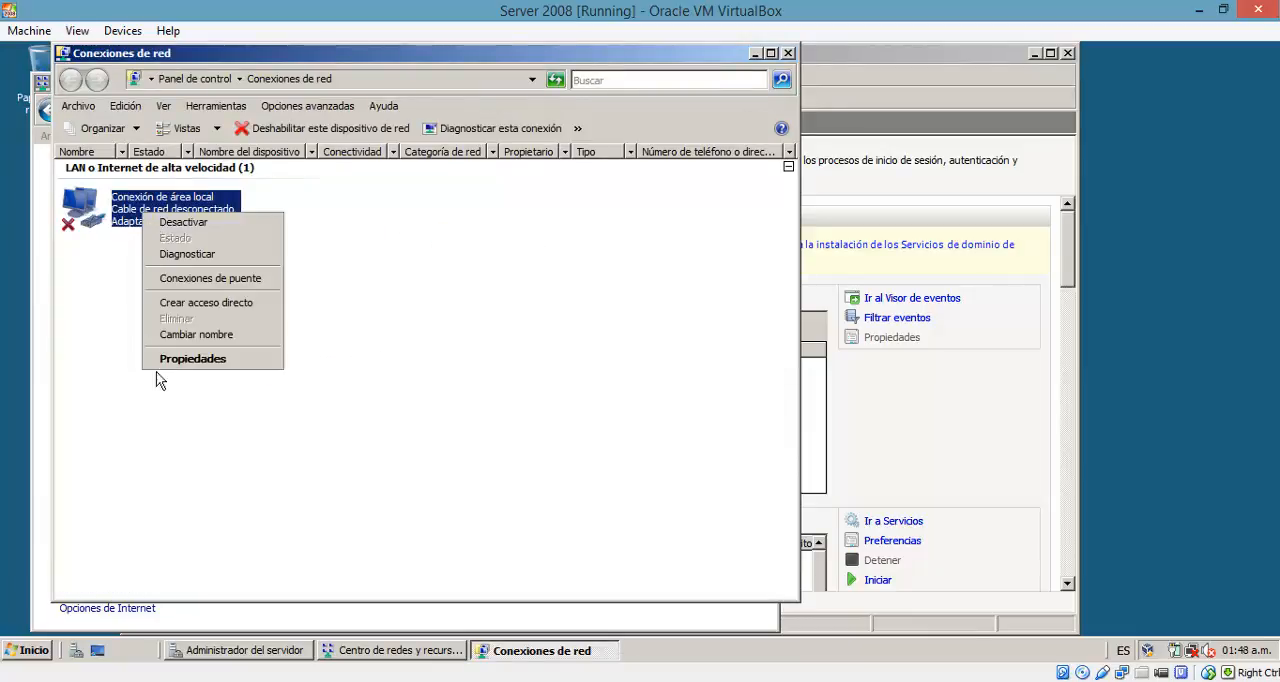
pyautogui.click(187, 366)
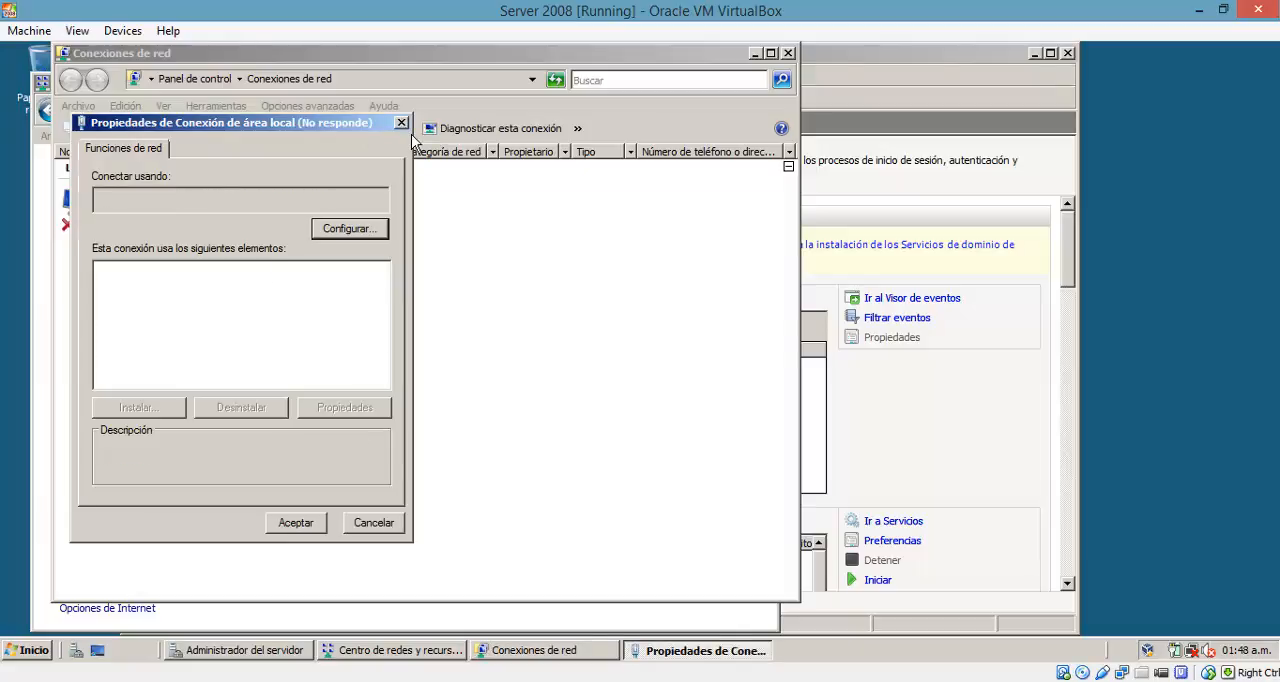
pyautogui.moveTo(493, 119); pyautogui.dragTo(578, 102)
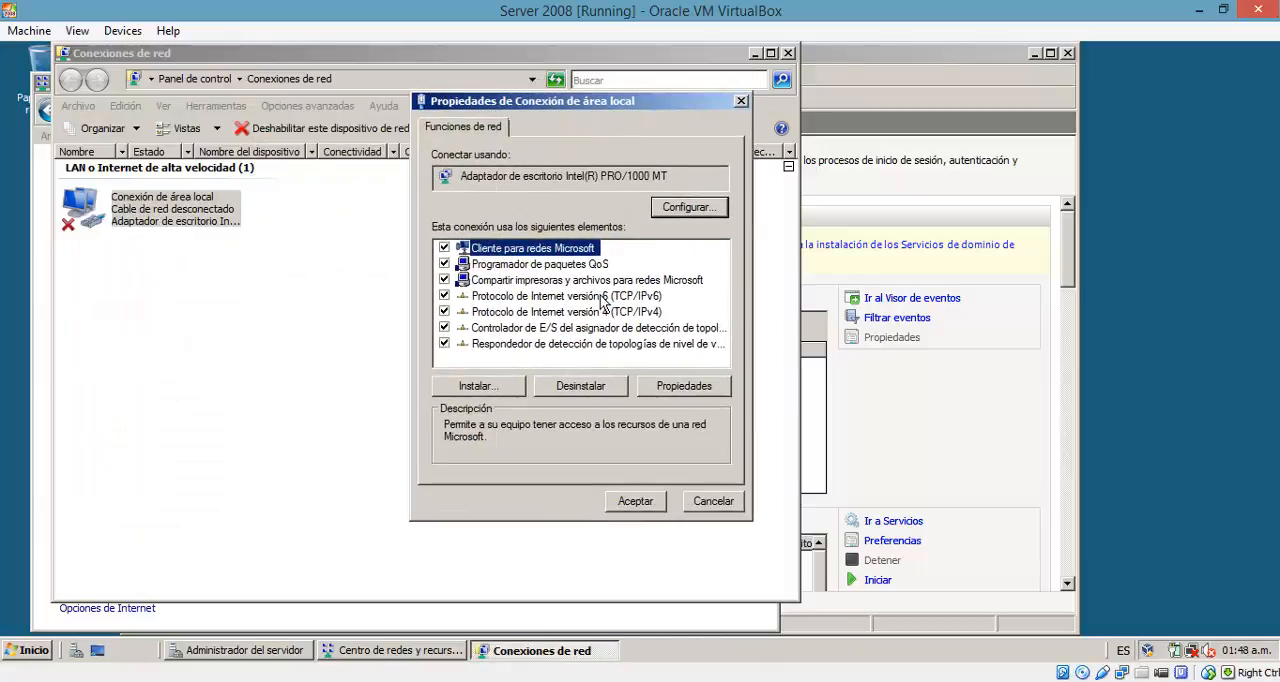
pyautogui.click(594, 313)
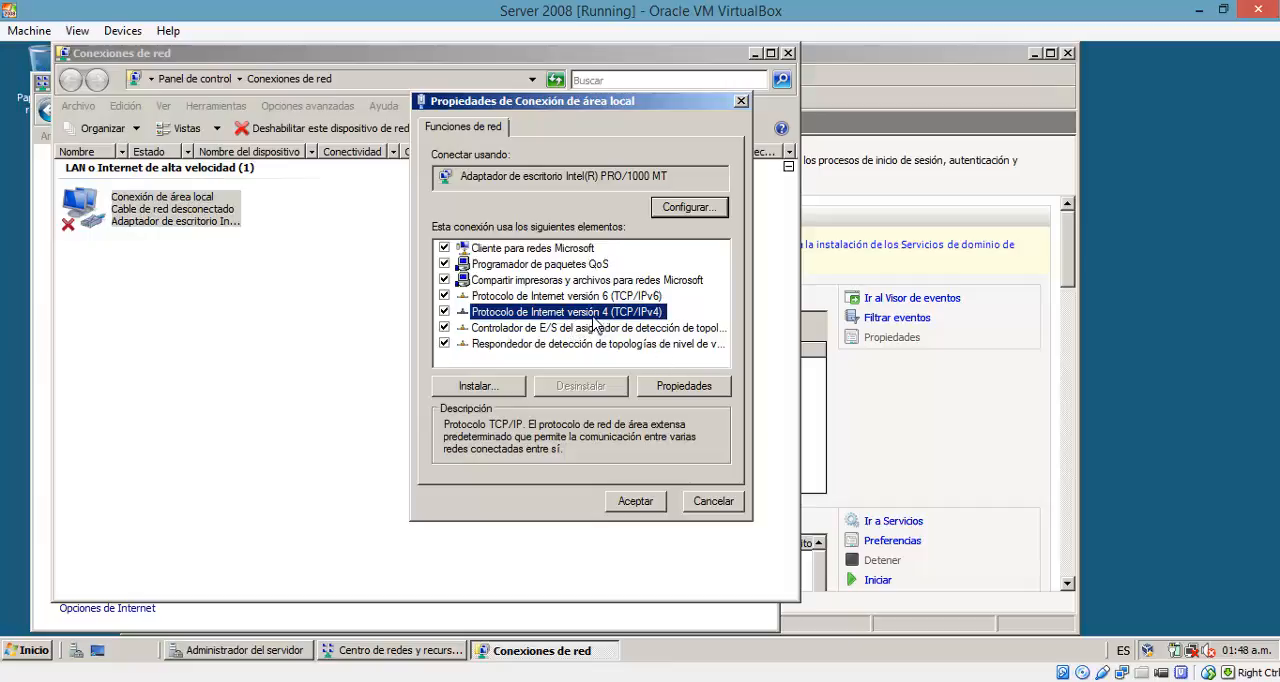
pyautogui.click(660, 393)
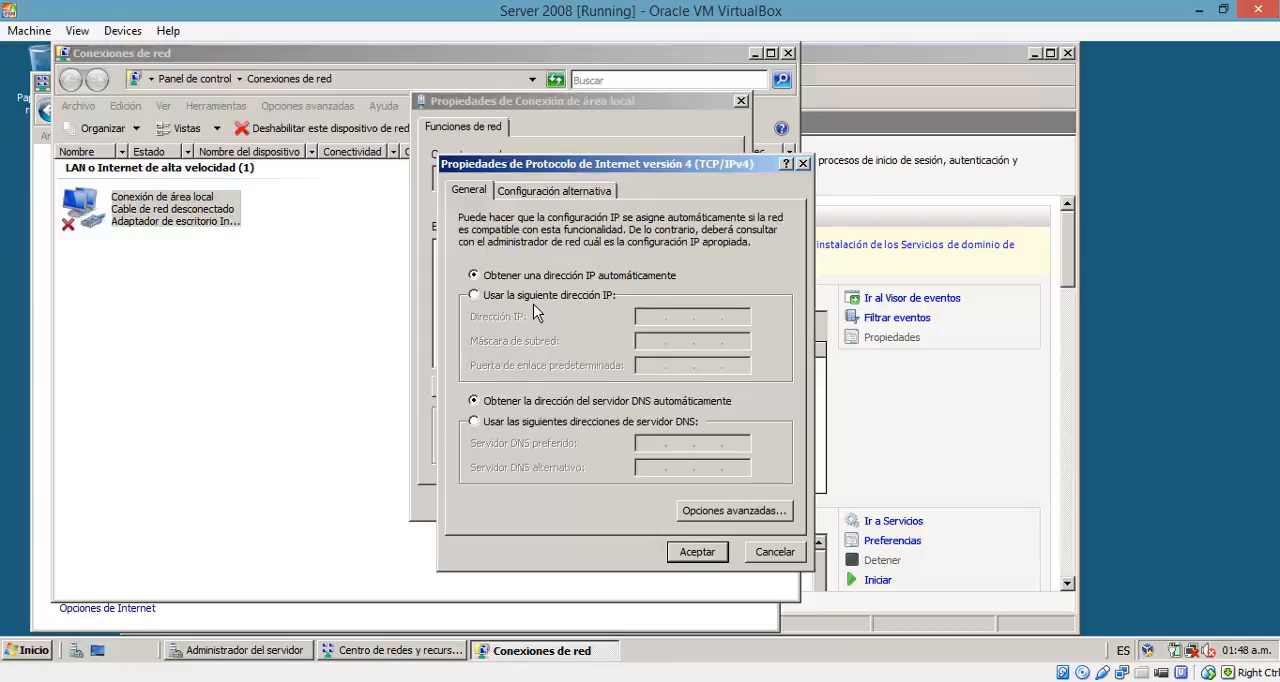
# Step: Assign the static IP address 192.168.15.7 with subnet mask 255.255.255.0 and save the connection's properties
pyautogui.click(489, 305)
pyautogui.click(652, 318)
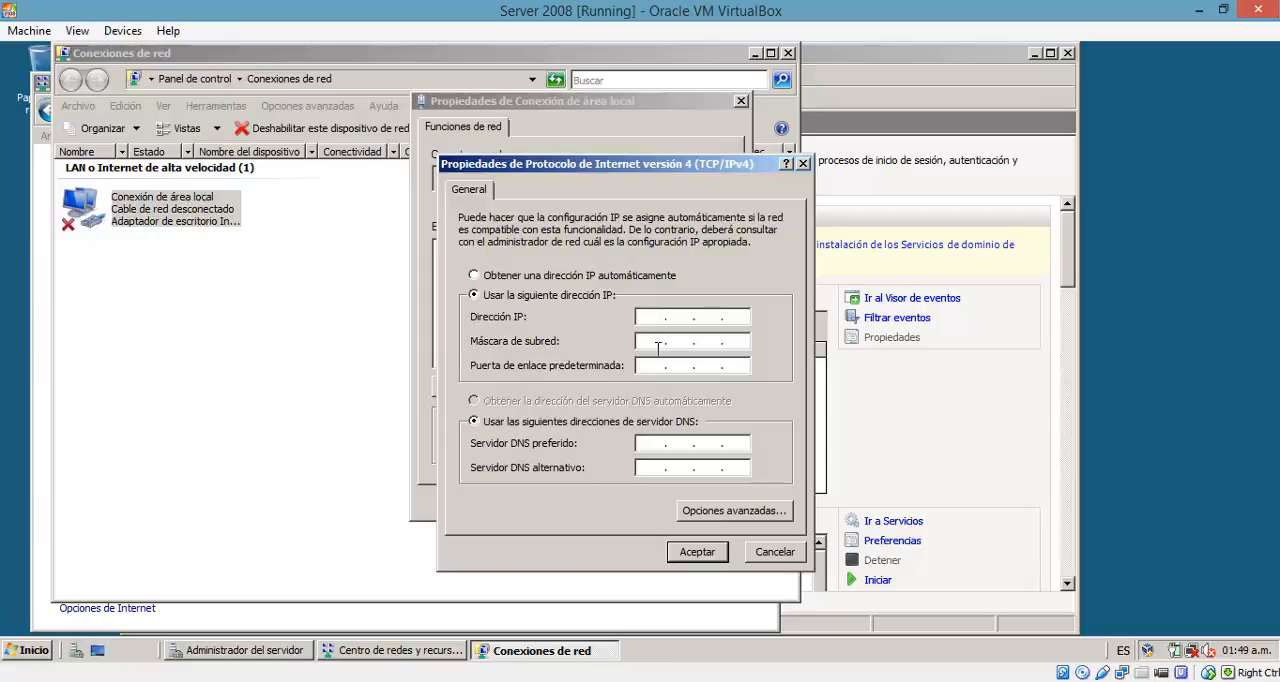
pyautogui.write('192 . 168 . 15 . 7')
pyautogui.click(656, 345)
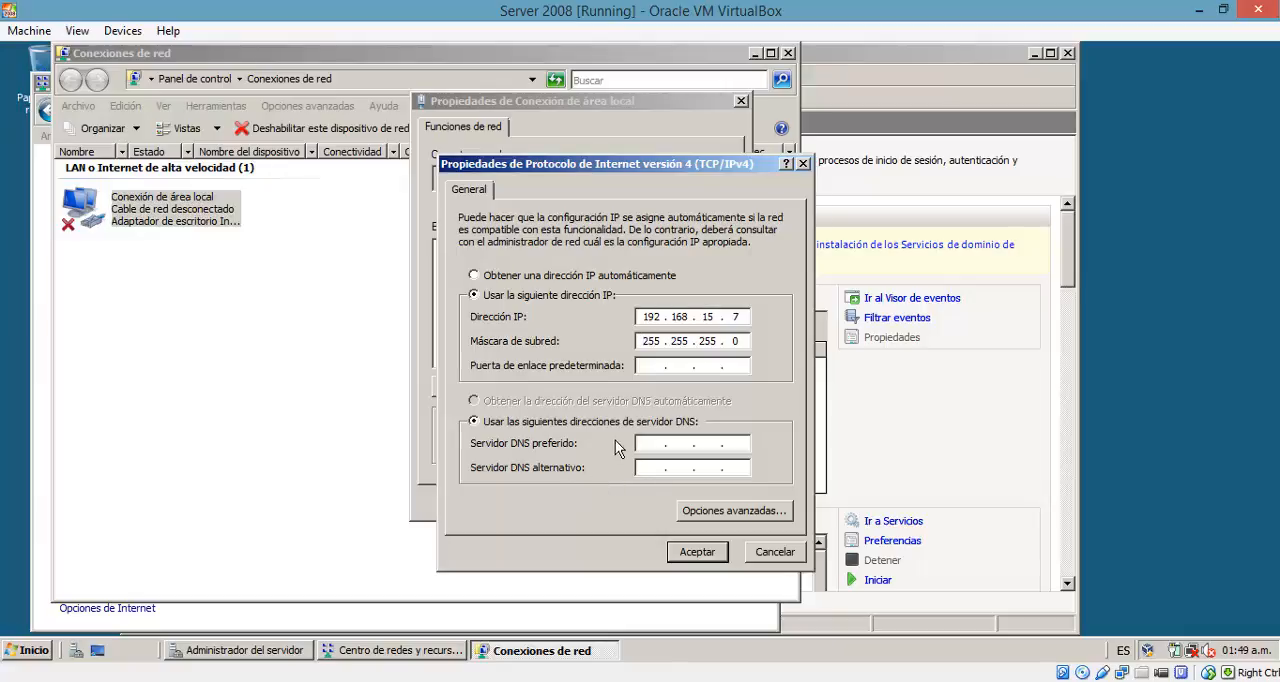
pyautogui.click(711, 560)
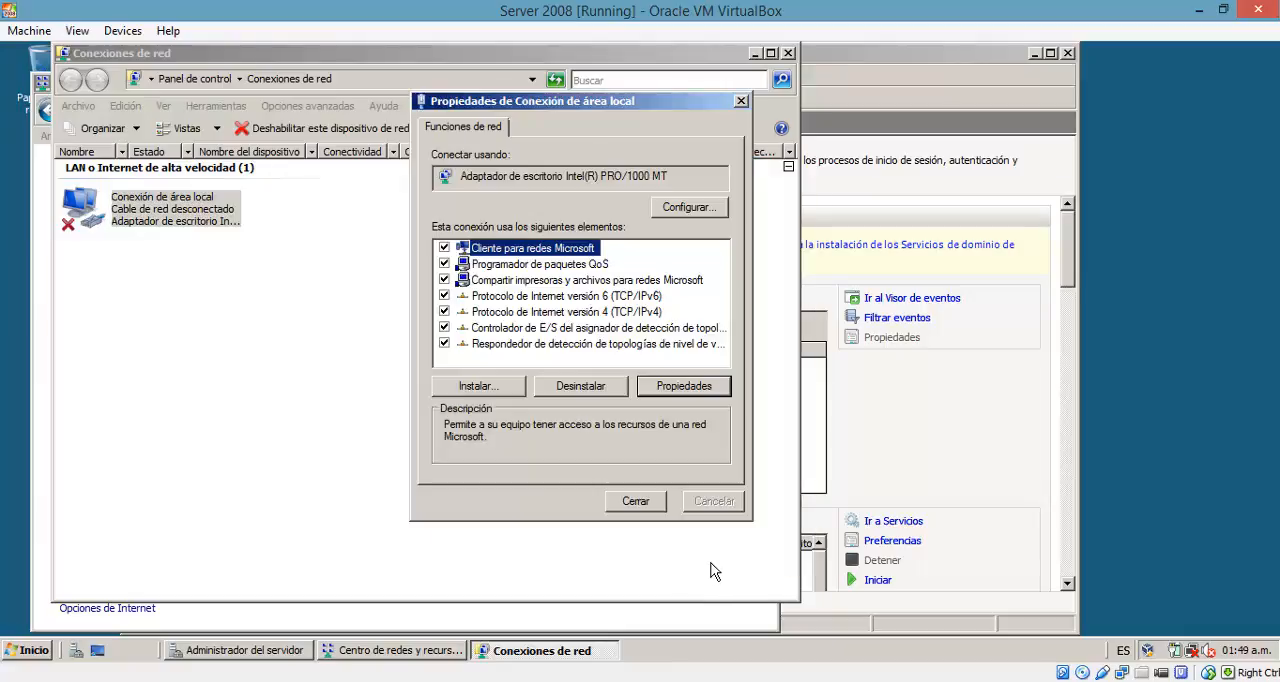
pyautogui.click(660, 505)
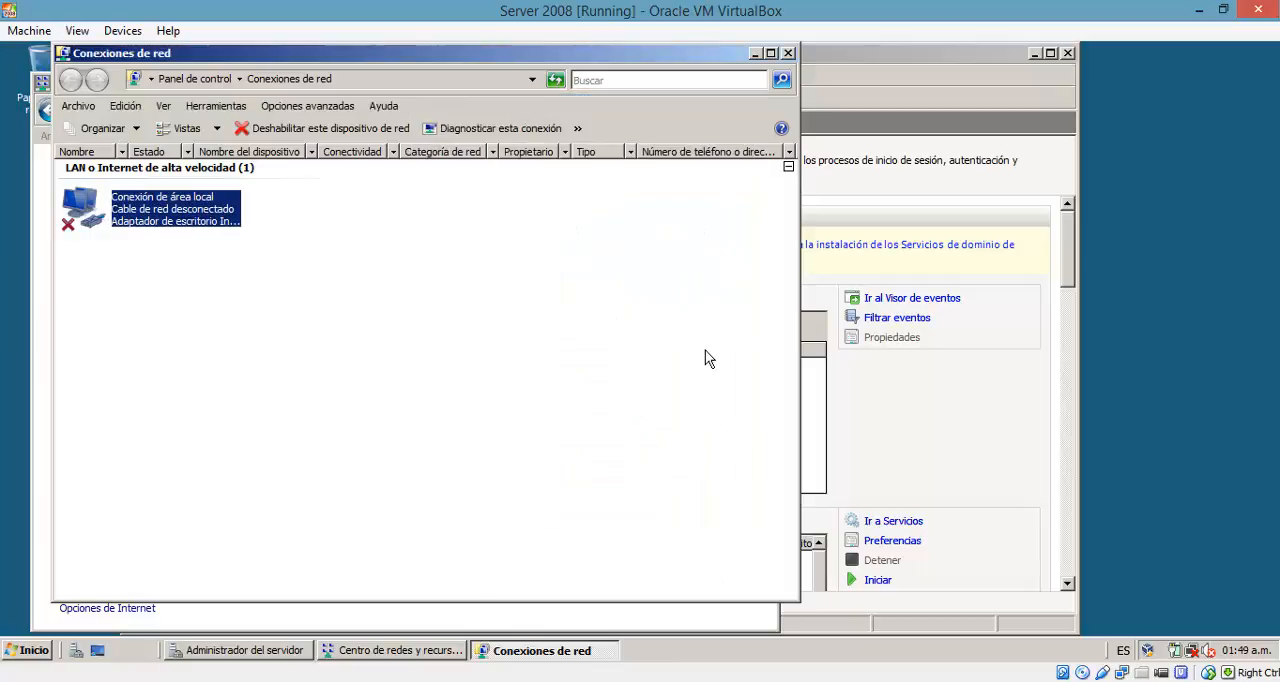
# Step: Run the Active Directory installation wizard (dcpromo.exe) from Administrador del servidor and choose to create a new domain in a new forest
pyautogui.click(755, 53)
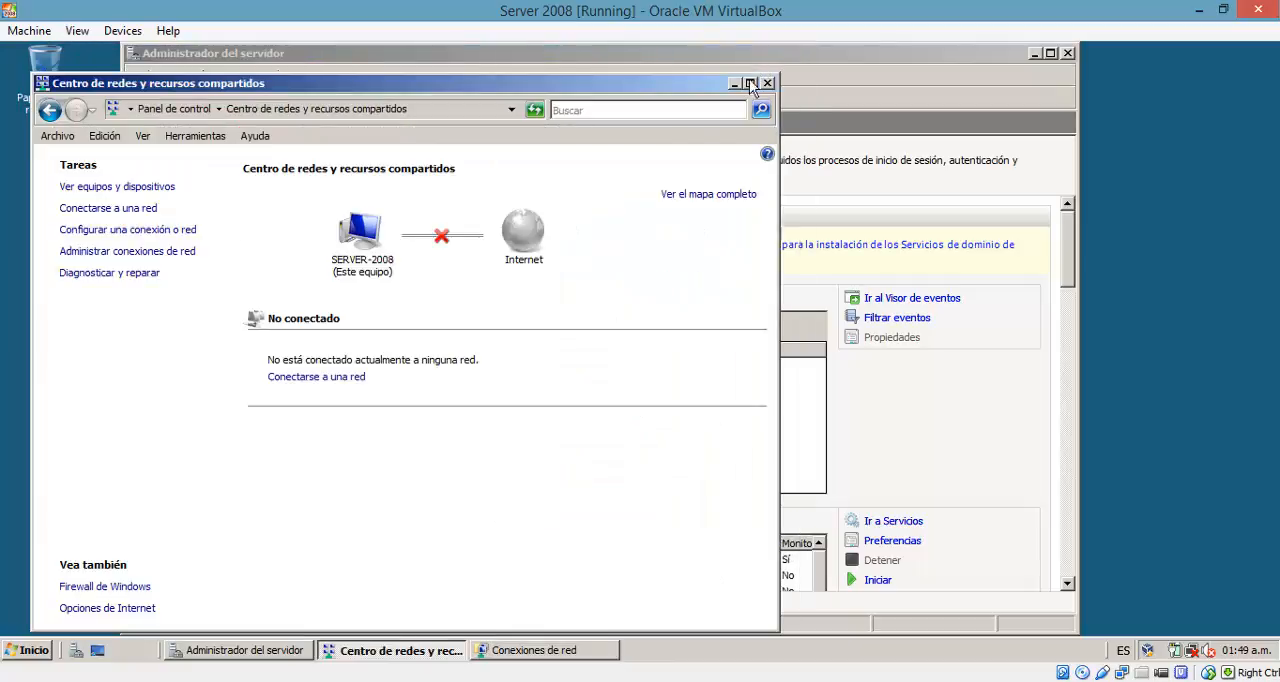
pyautogui.click(734, 84)
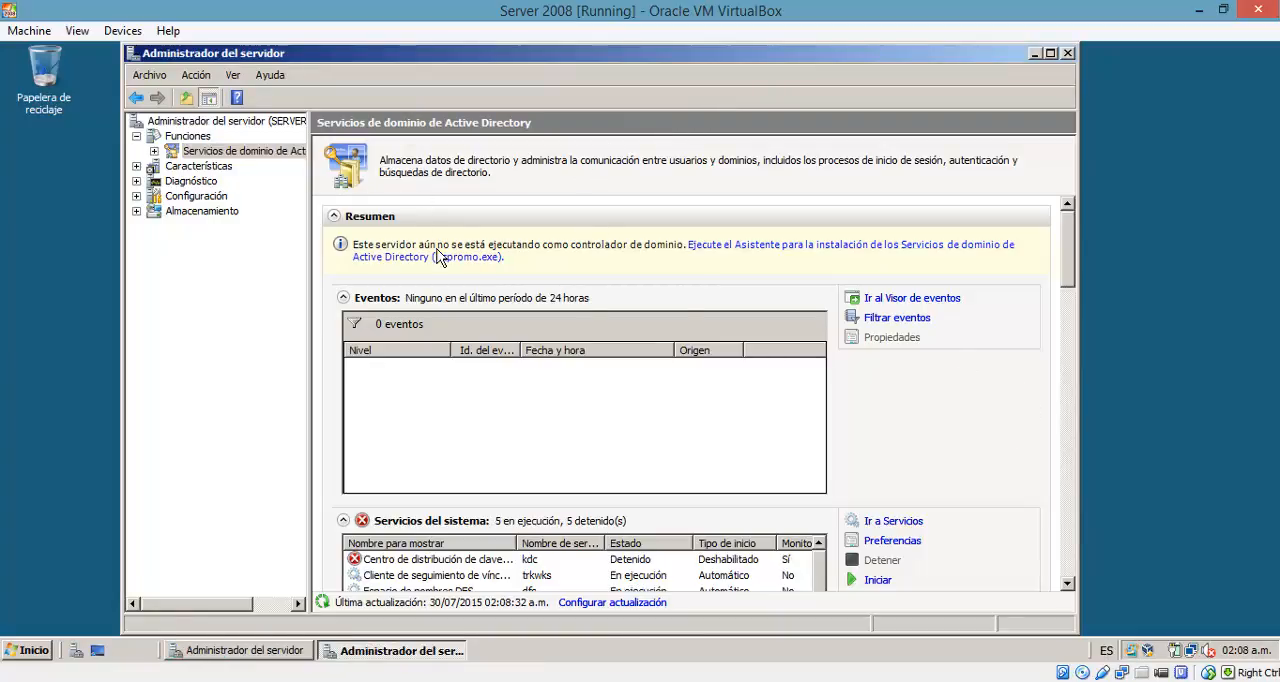
pyautogui.click(444, 258)
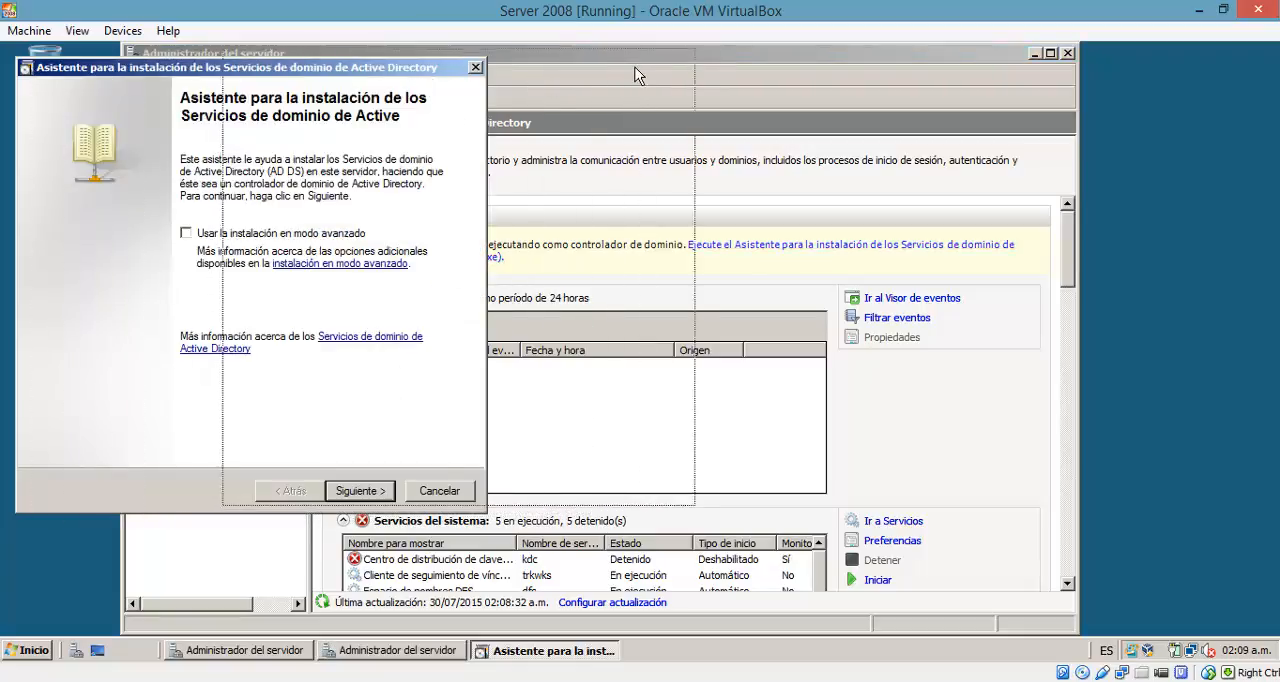
pyautogui.click(590, 484)
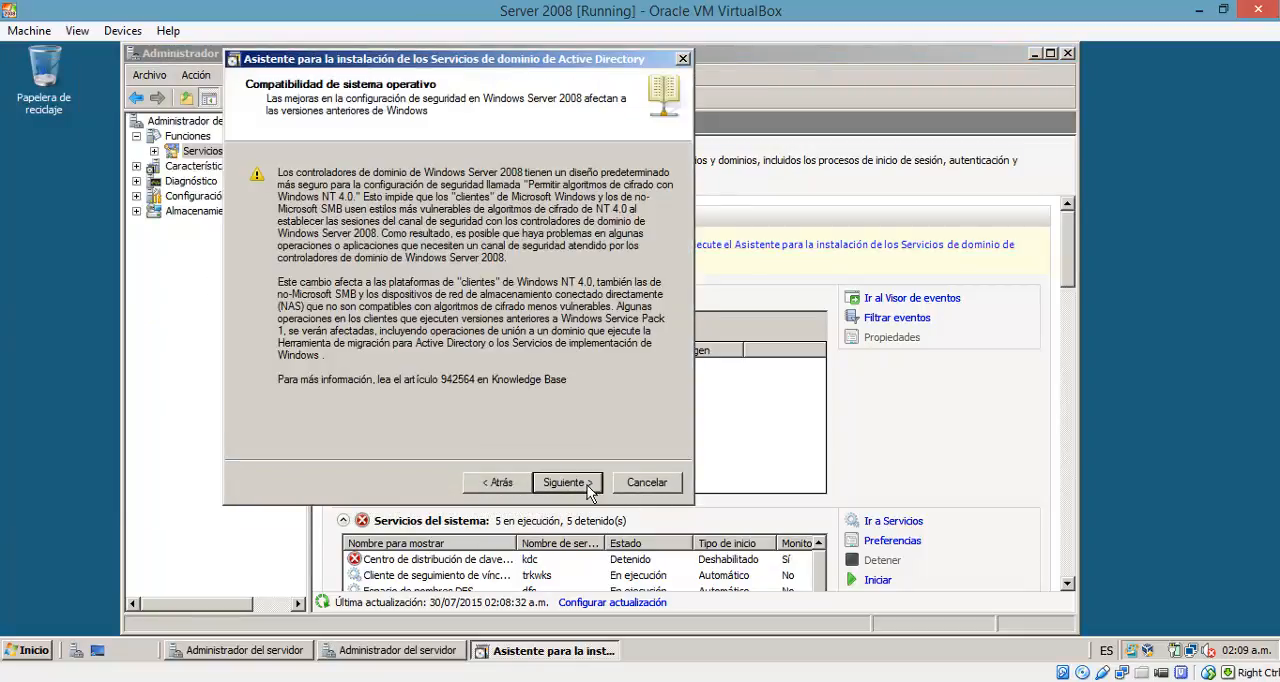
pyautogui.click(588, 486)
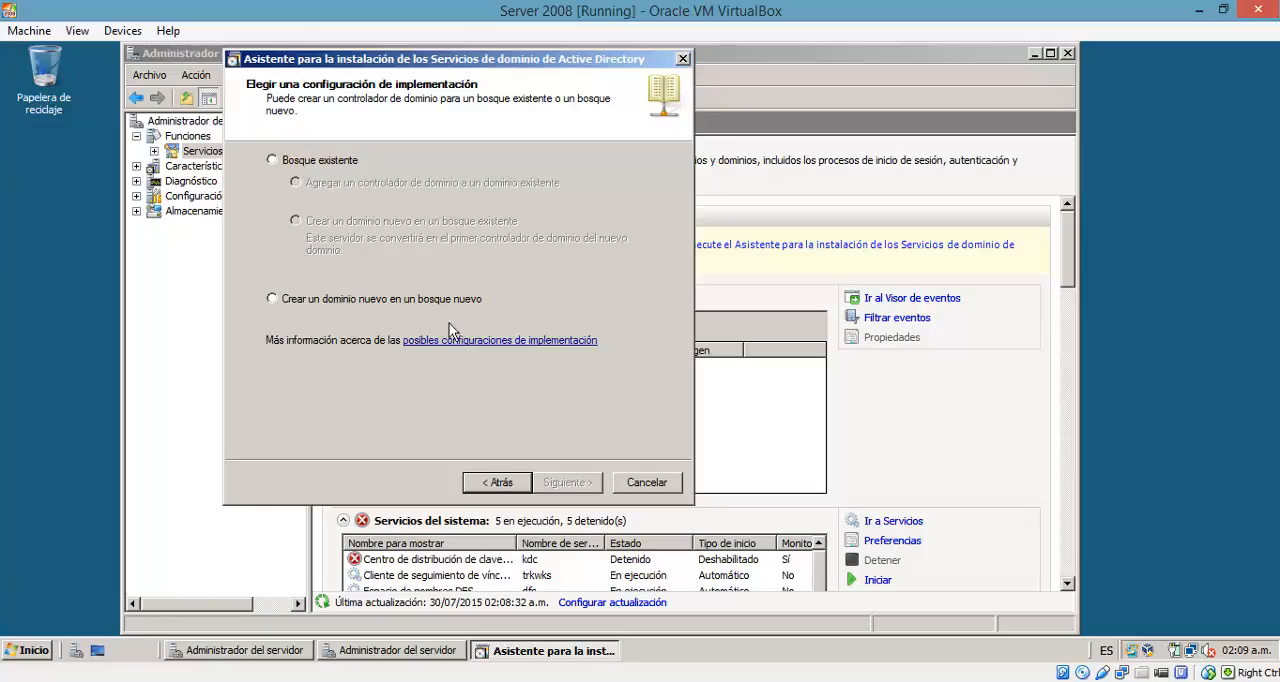
pyautogui.click(280, 305)
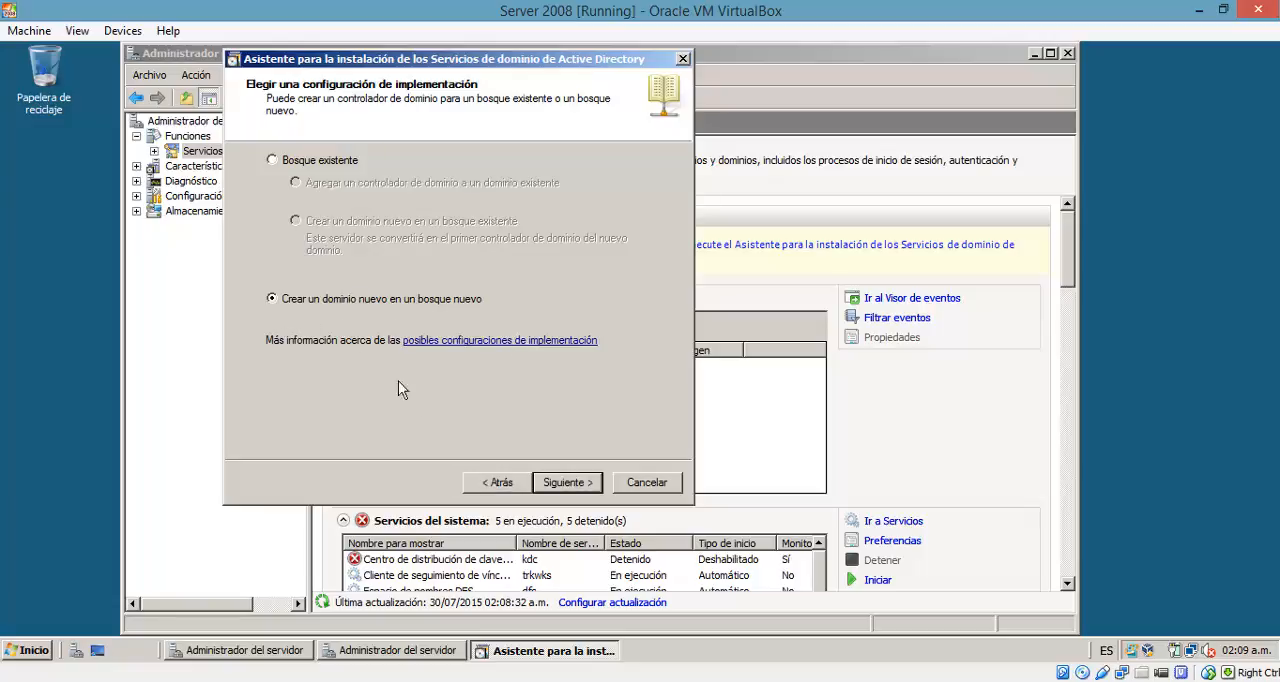
pyautogui.click(594, 494)
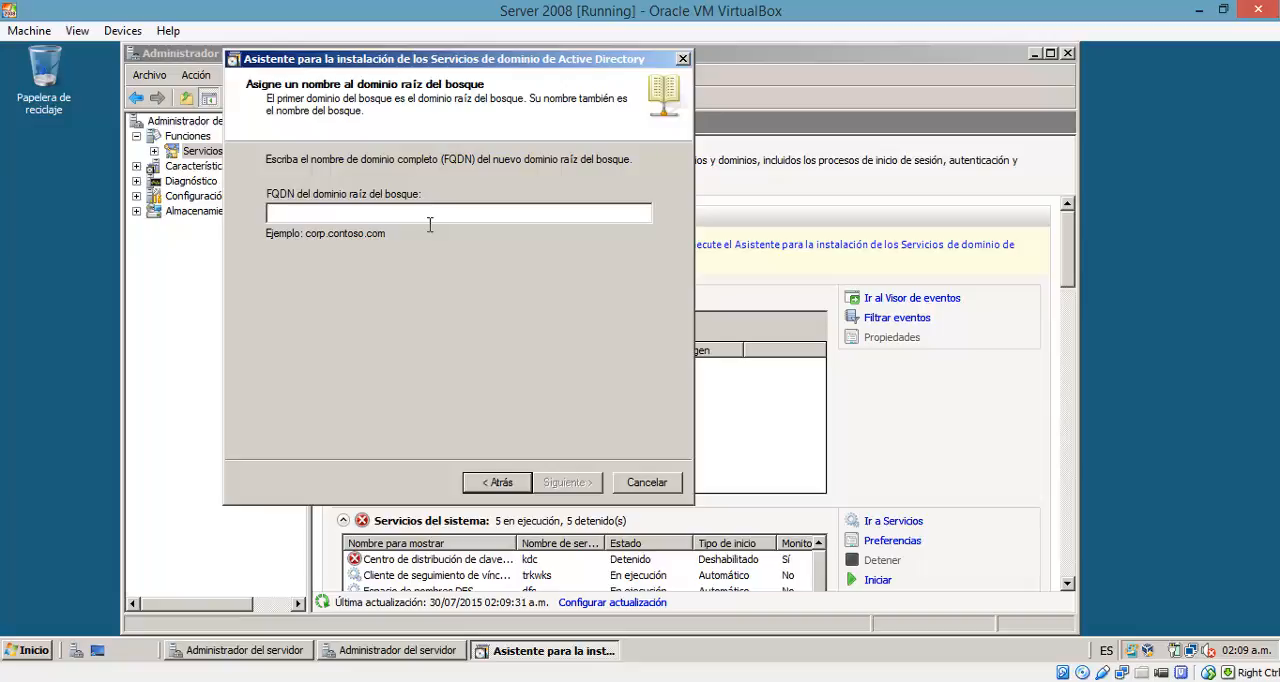
# Step: Name the forest root domain ITTESTMOVE.com and continue to the forest functional level
pyautogui.write('IT')
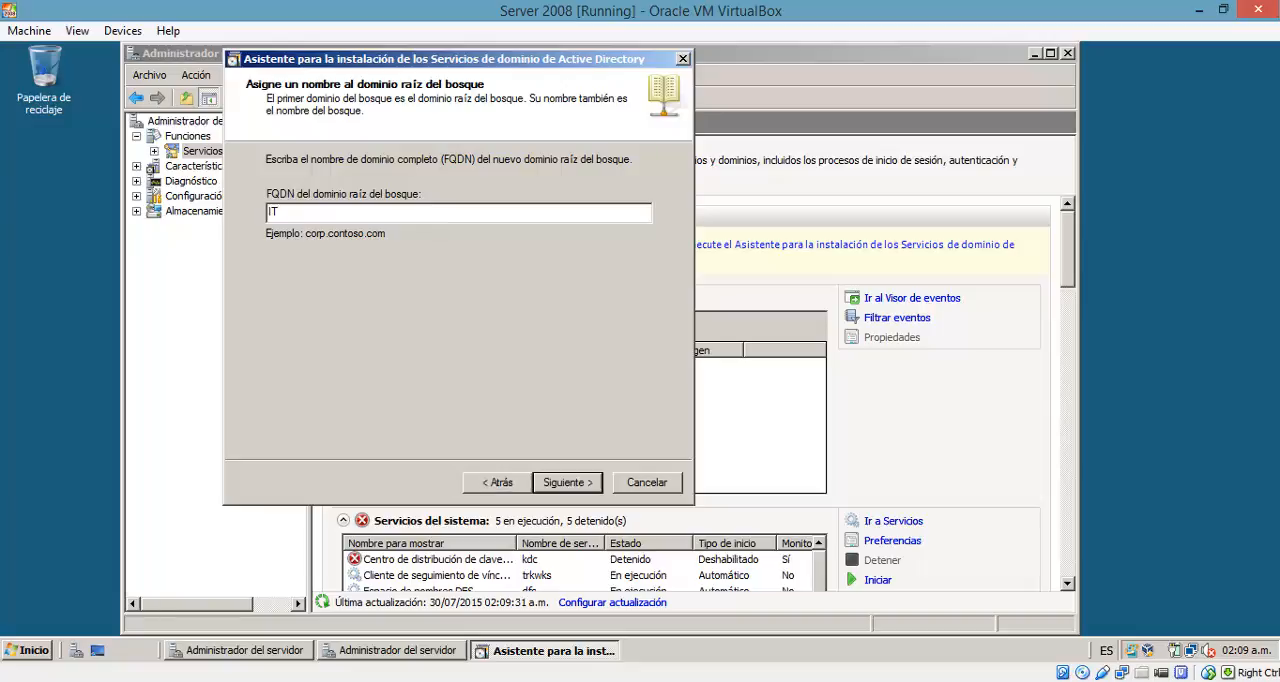
pyautogui.write('TESTMOVE.loca')
pyautogui.press('BackSpace')
pyautogui.press('BackSpace')
pyautogui.press('BackSpace')
pyautogui.write('com')
pyautogui.click(577, 487)
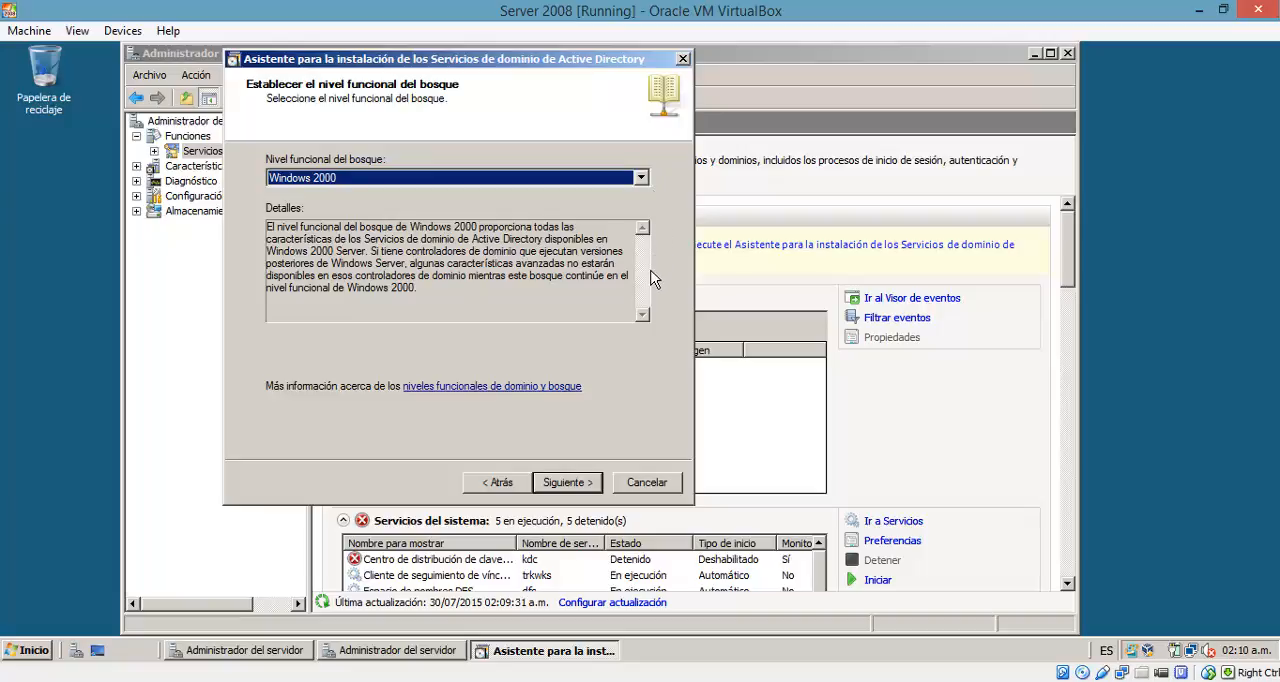
# Step: Review the available forest functional levels and continue with Windows 2000
pyautogui.click(650, 186)
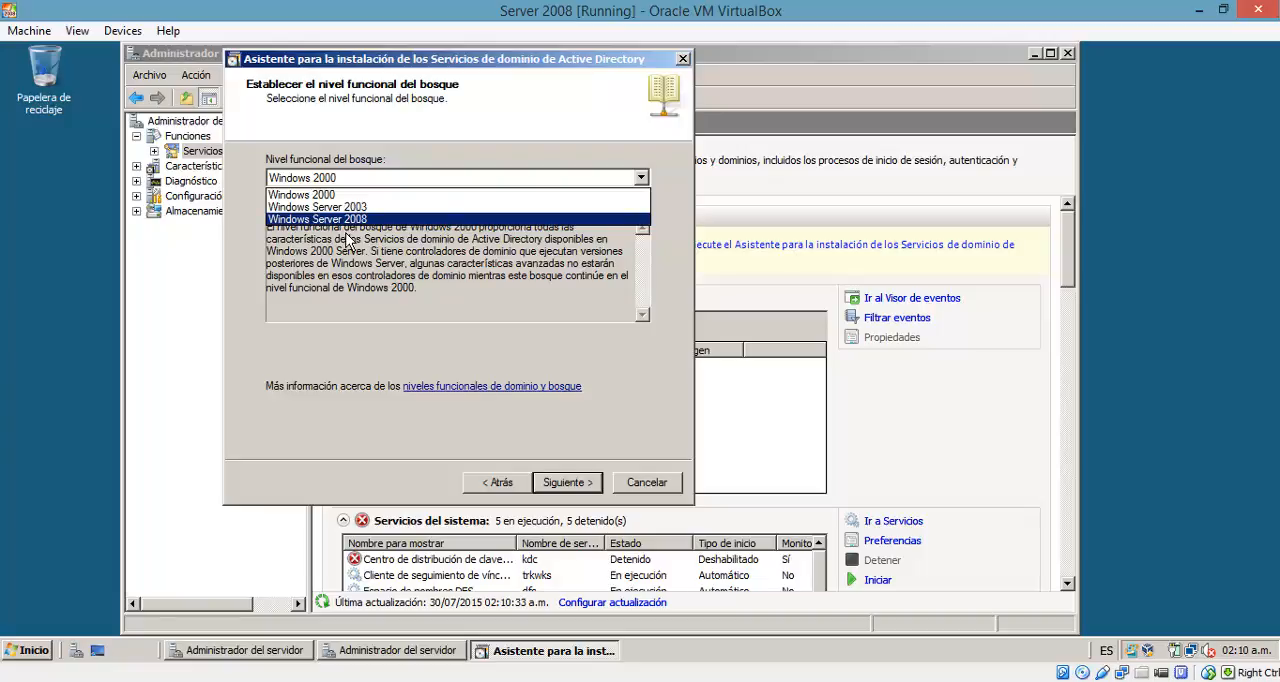
pyautogui.press('Up')
pyautogui.press('Up')
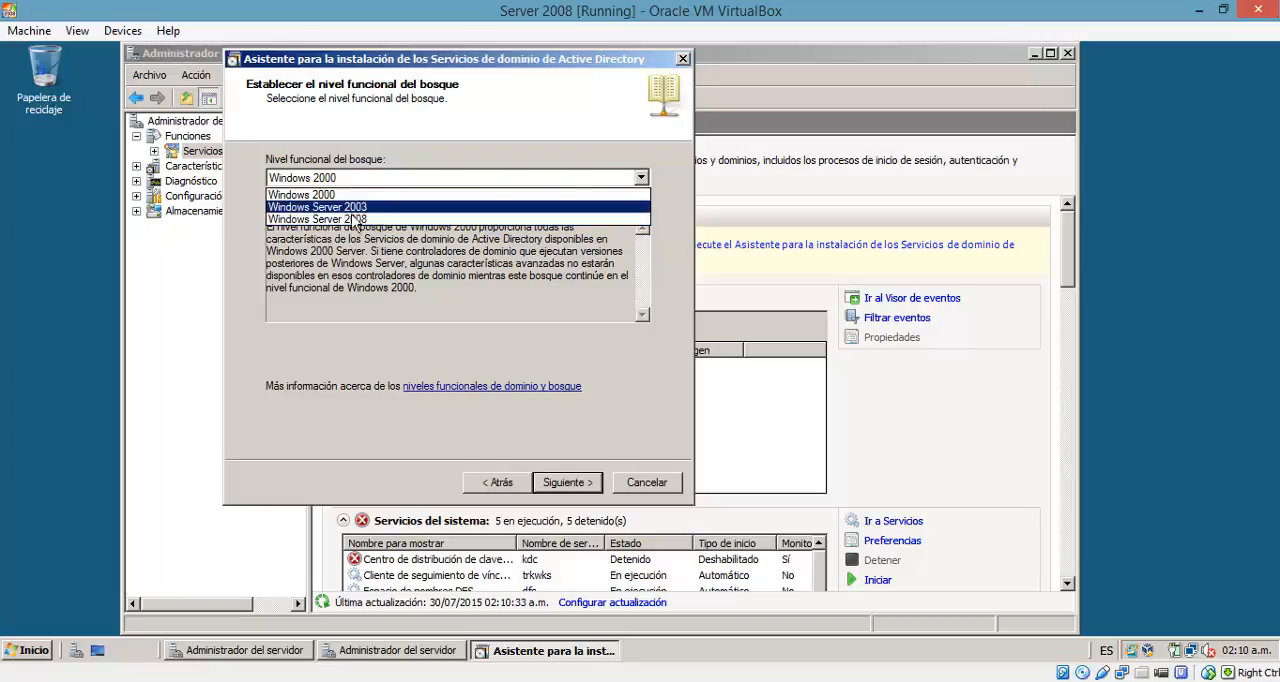
pyautogui.click(681, 303)
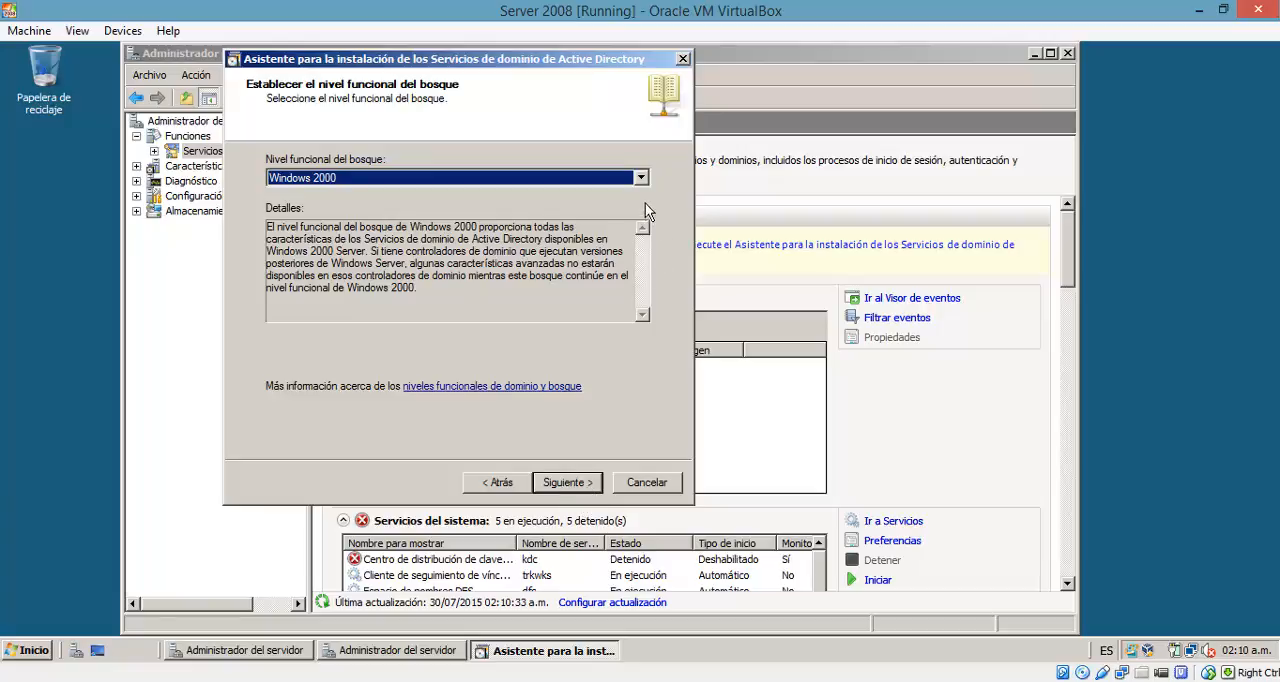
pyautogui.click(583, 488)
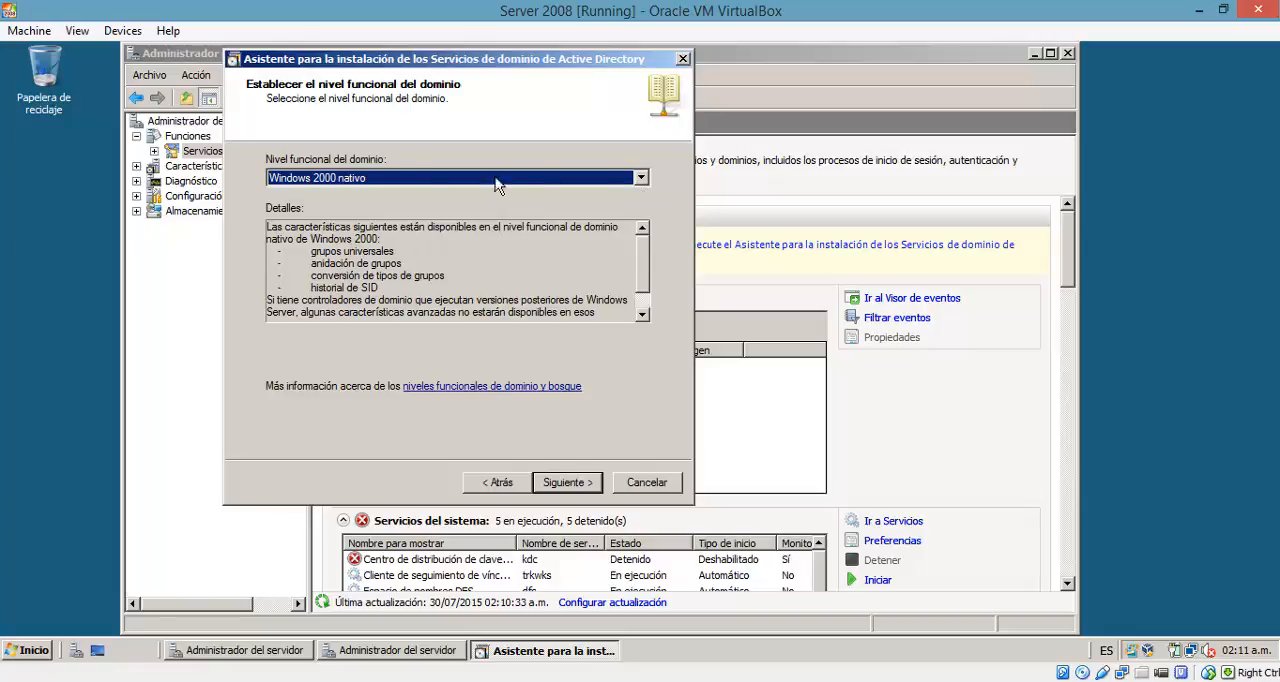
# Step: Try the Windows Server 2003, Windows Server 2008 and Windows 2000 nativo domain functional levels, and return to the forest functional level page
pyautogui.click(643, 182)
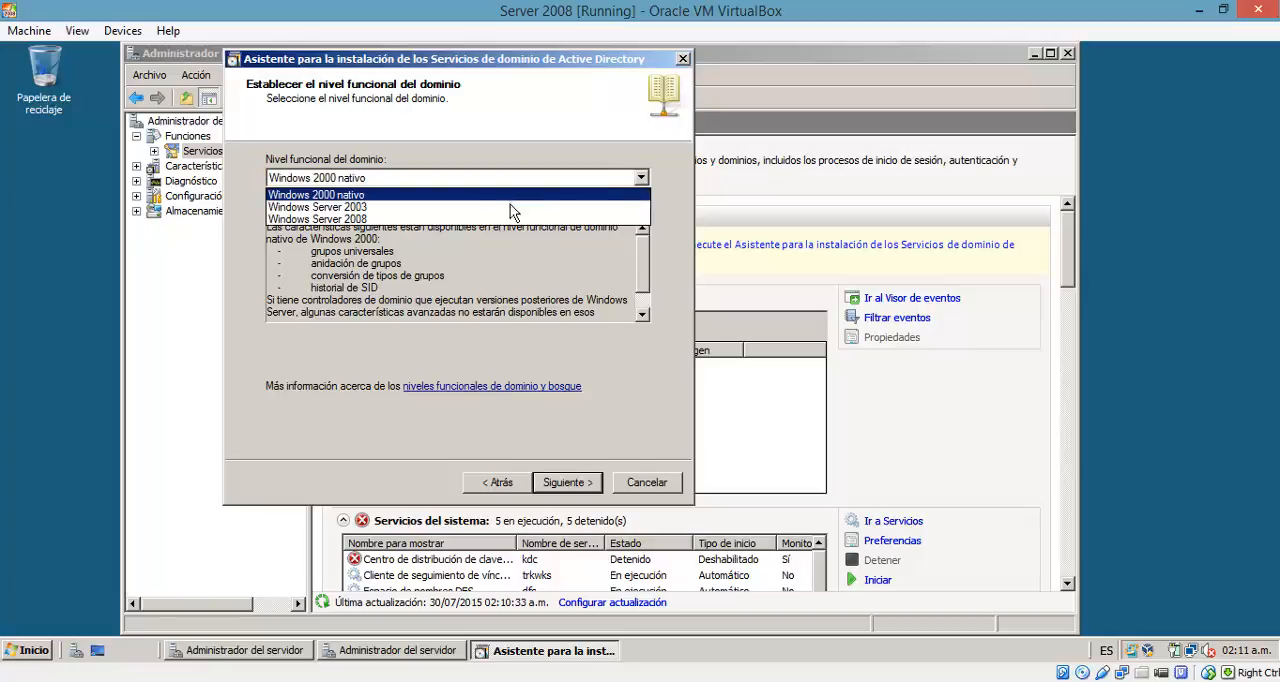
pyautogui.click(350, 207)
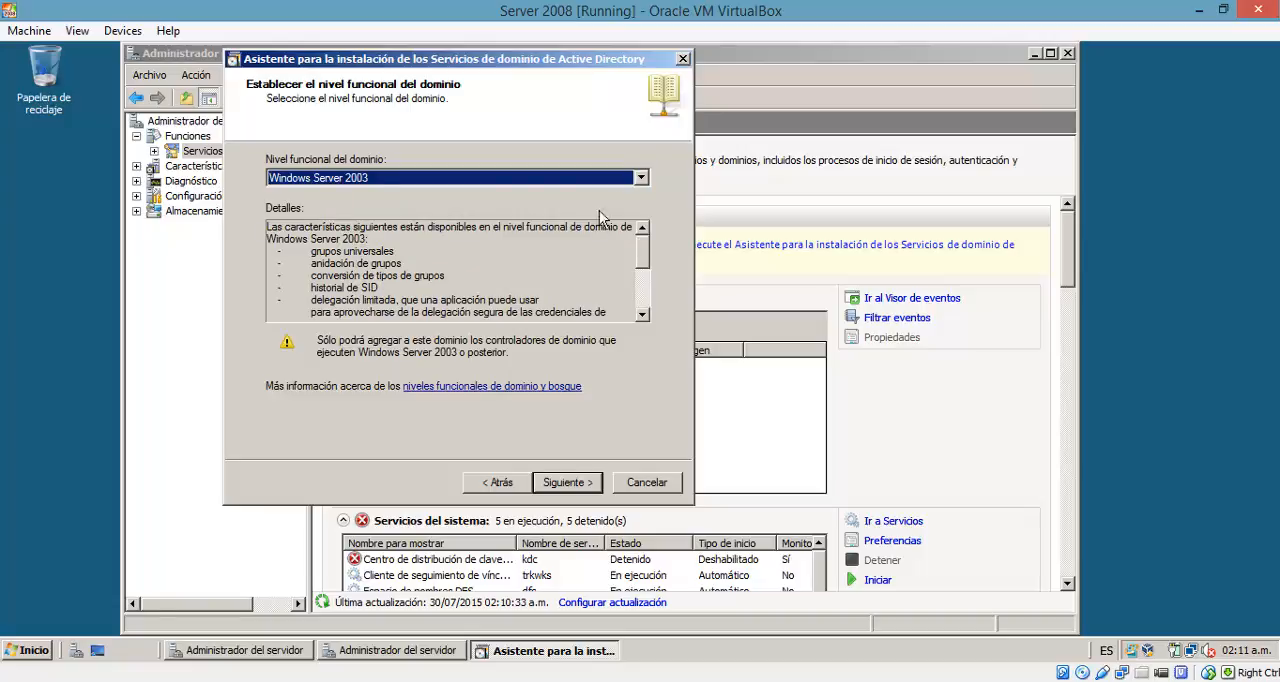
pyautogui.click(641, 178)
pyautogui.click(474, 217)
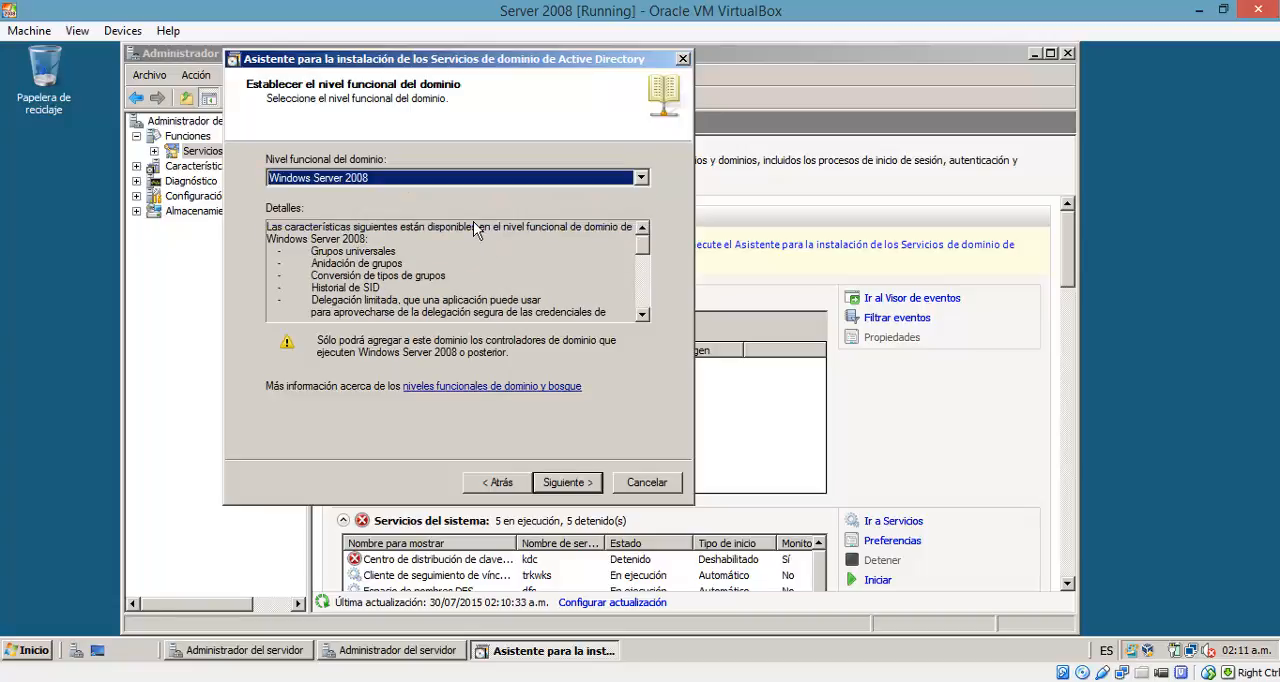
pyautogui.click(644, 182)
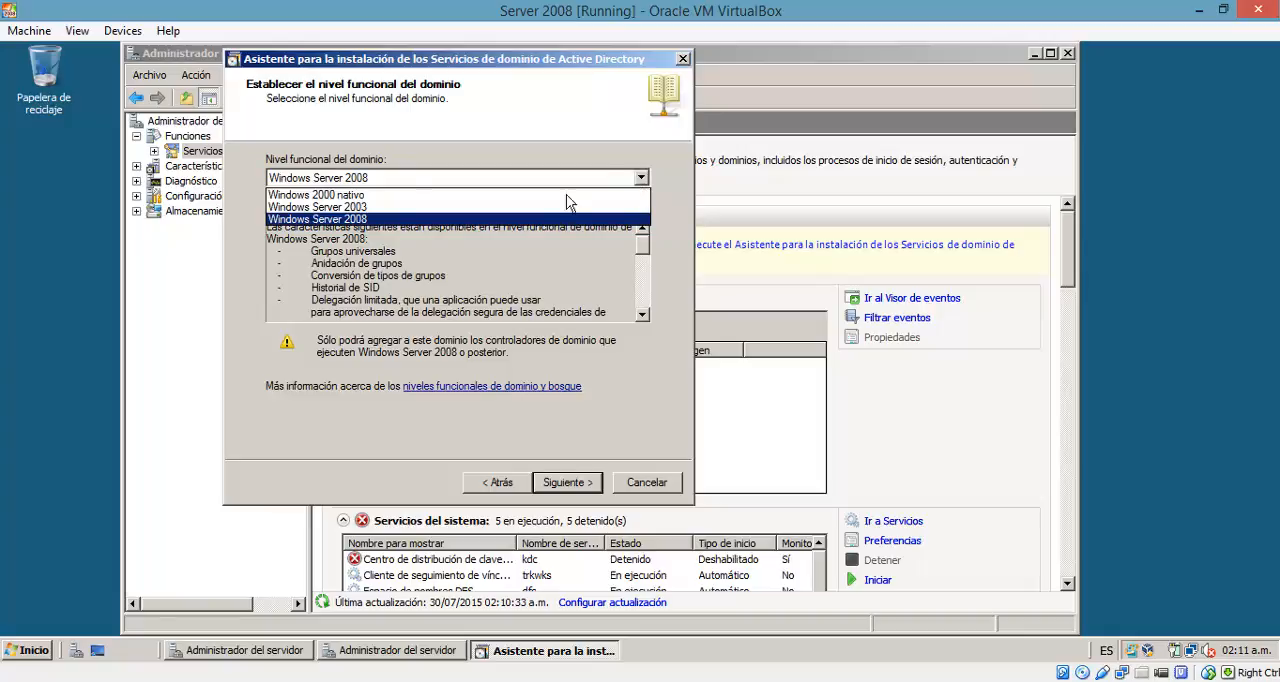
pyautogui.click(320, 195)
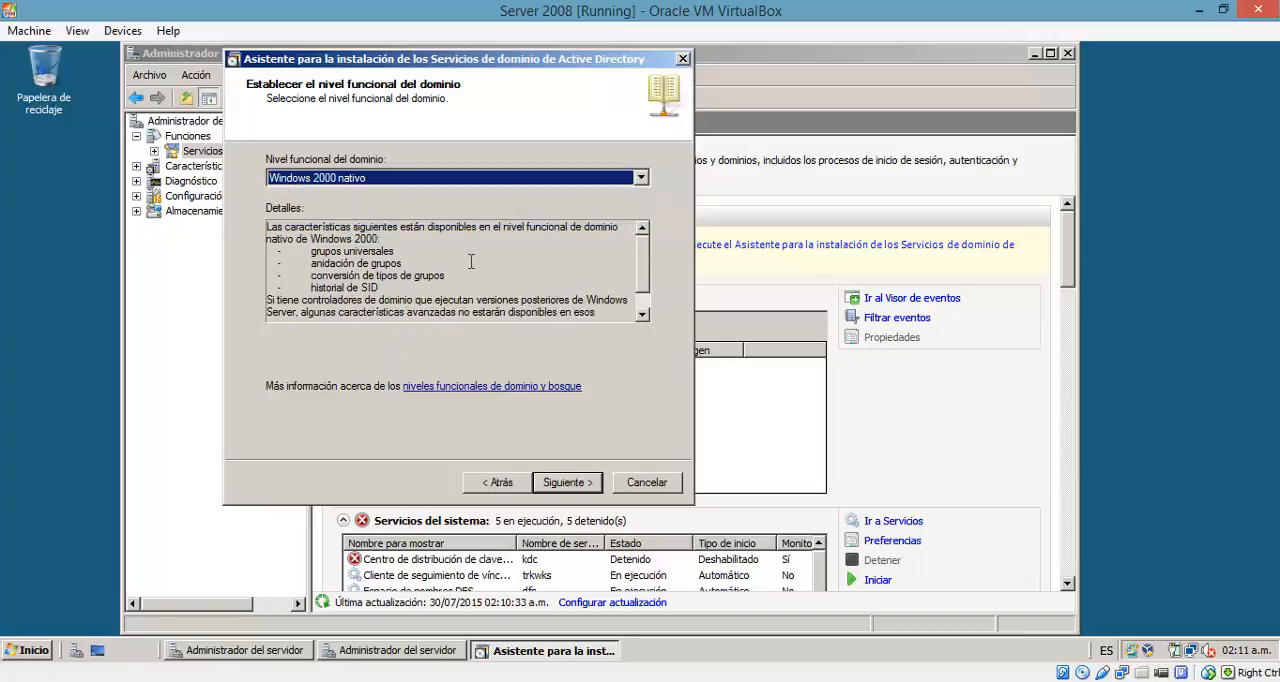
pyautogui.click(641, 178)
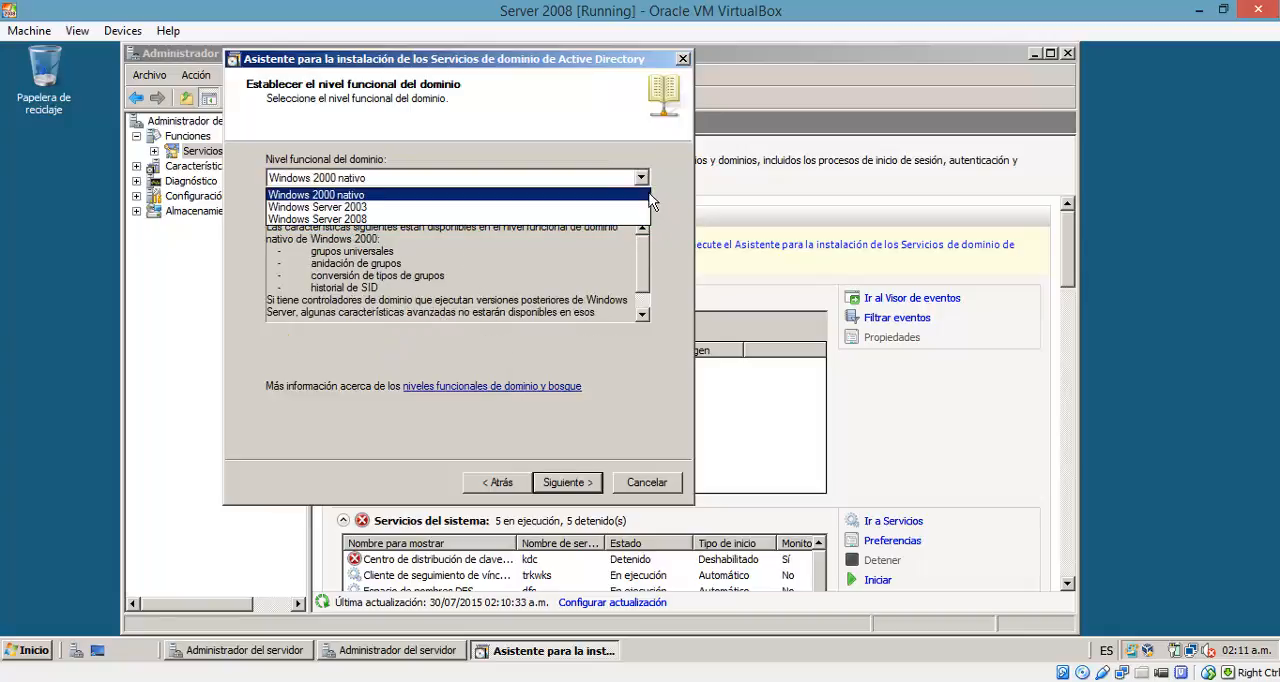
pyautogui.click(658, 190)
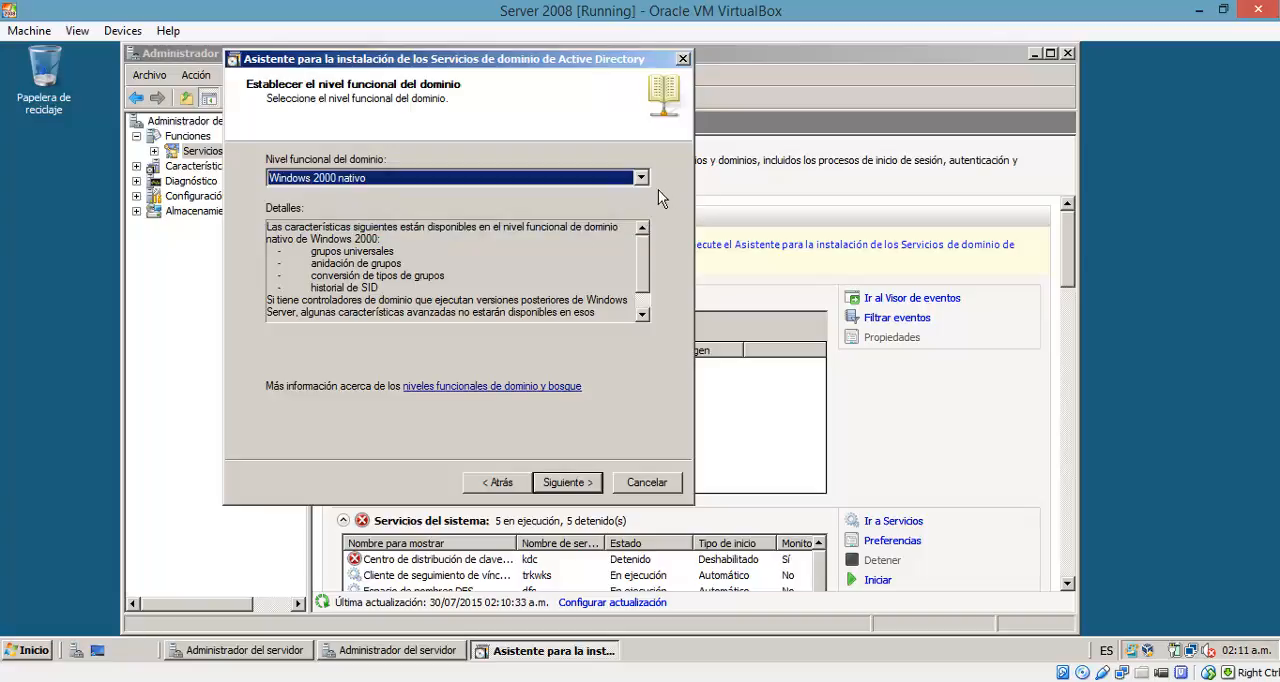
pyautogui.click(515, 489)
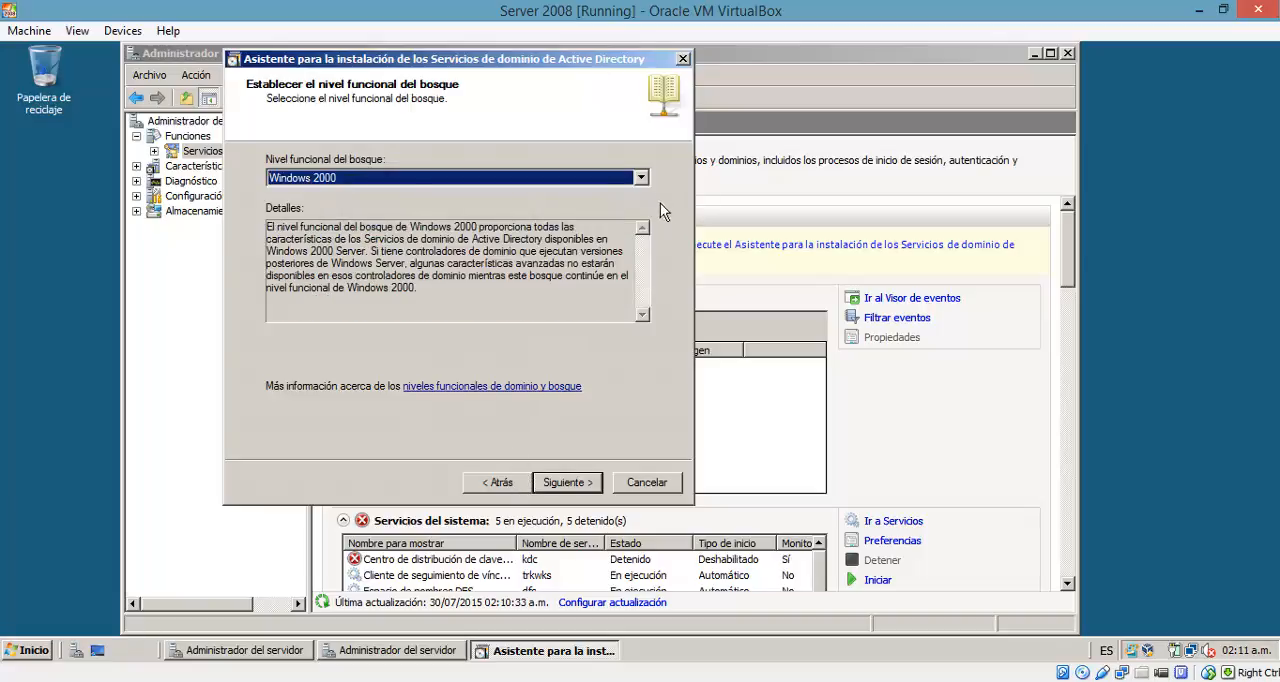
# Step: Set the forest functional level to Windows Server 2003 and continue to the domain functional level
pyautogui.click(641, 178)
pyautogui.click(491, 218)
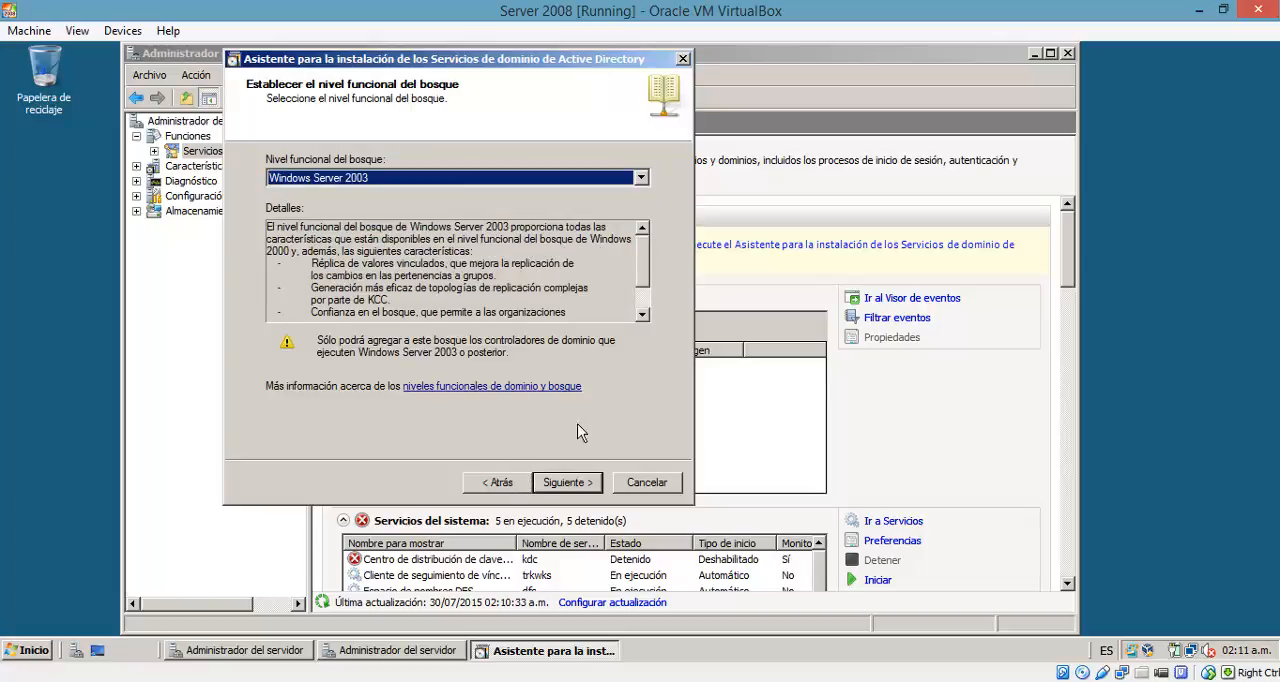
pyautogui.click(567, 484)
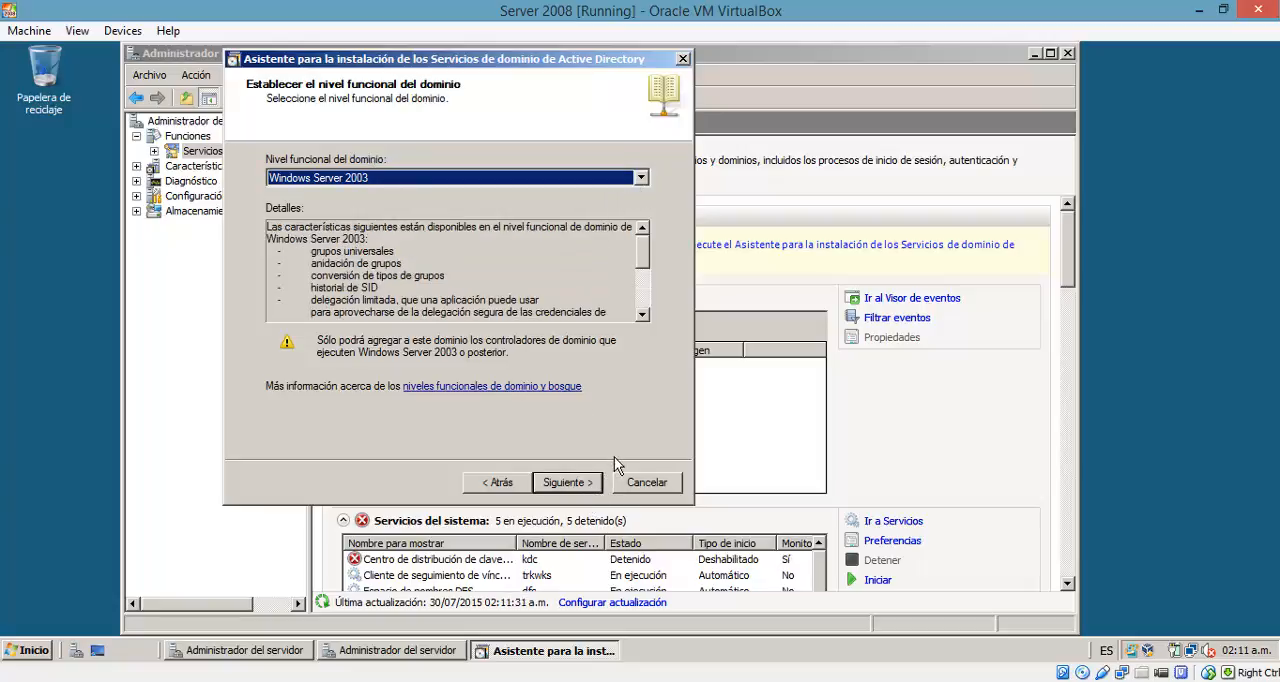
# Step: Review the features of the Windows Server 2003 domain functional level and continue with that level
pyautogui.moveTo(648, 261); pyautogui.dragTo(650, 311)
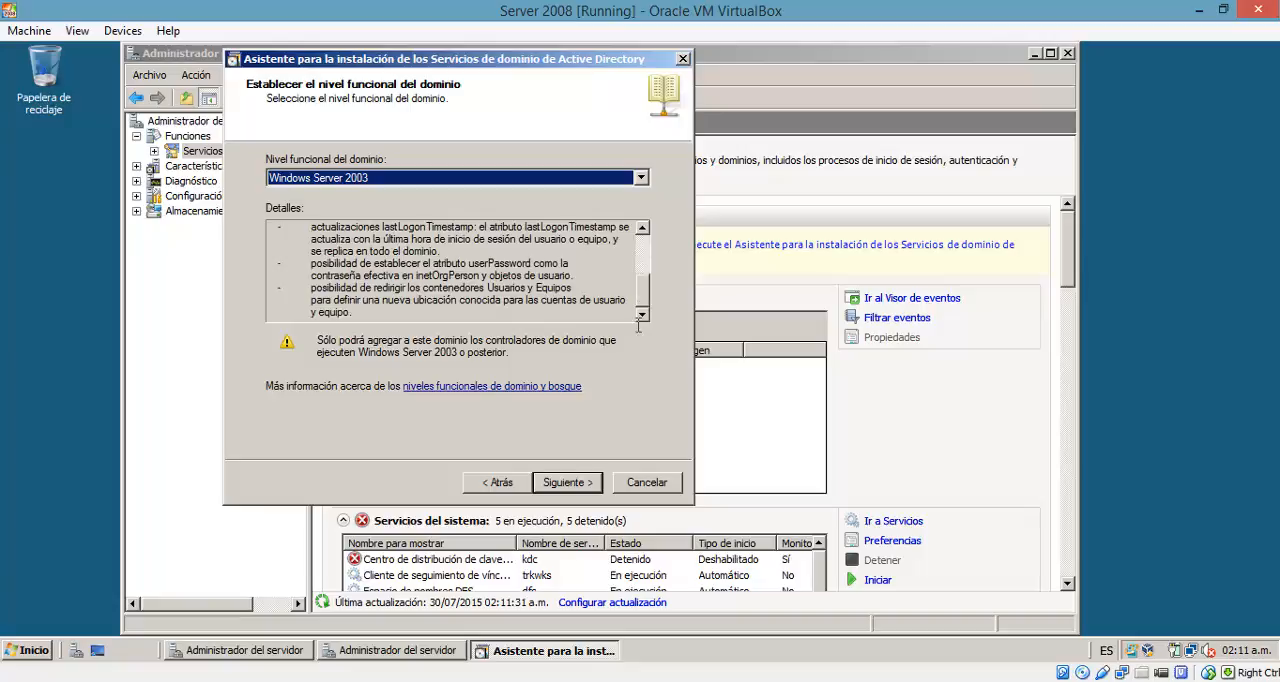
pyautogui.click(587, 490)
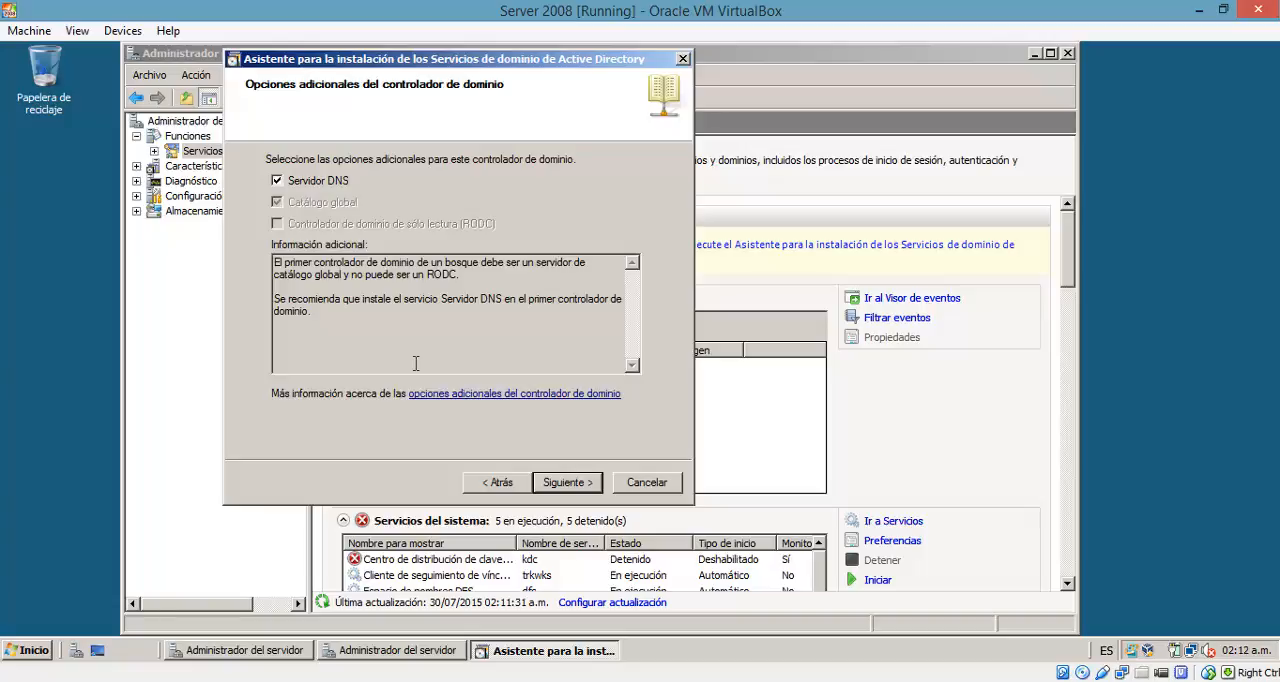
# Step: Keep Servidor DNS as an additional domain controller option, get past the static IP assignment prompt and agree to continue without a DNS delegation
pyautogui.click(563, 494)
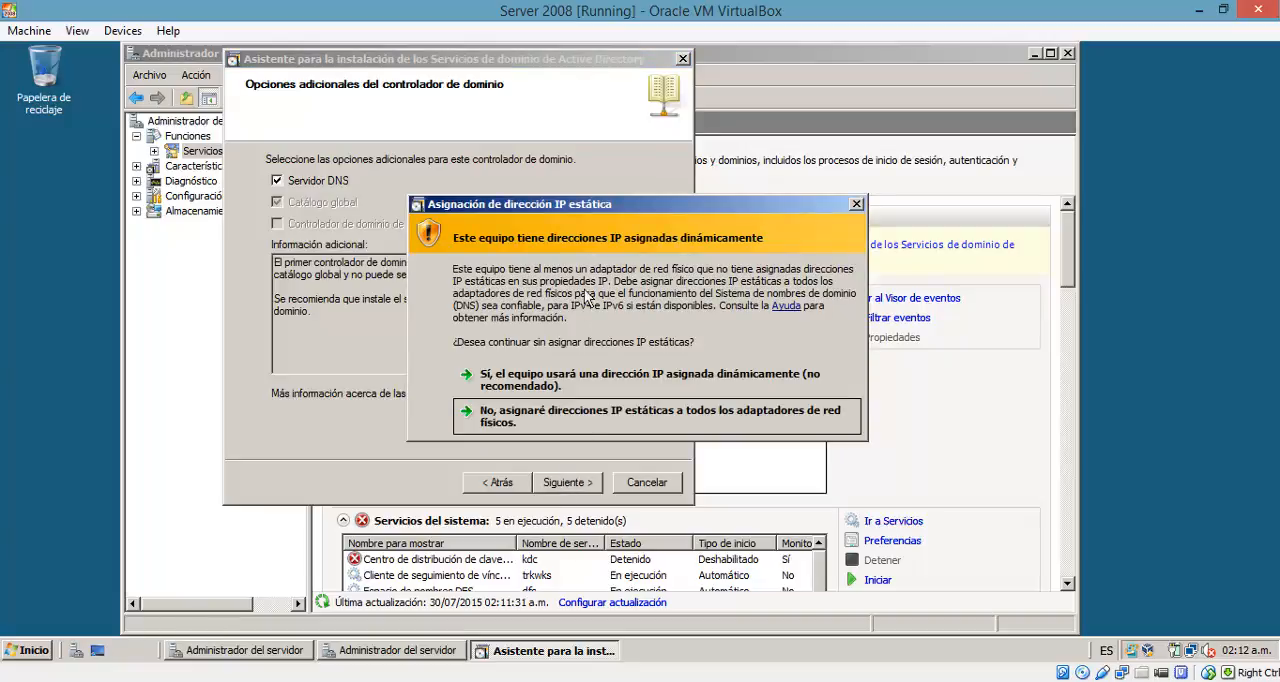
pyautogui.click(597, 426)
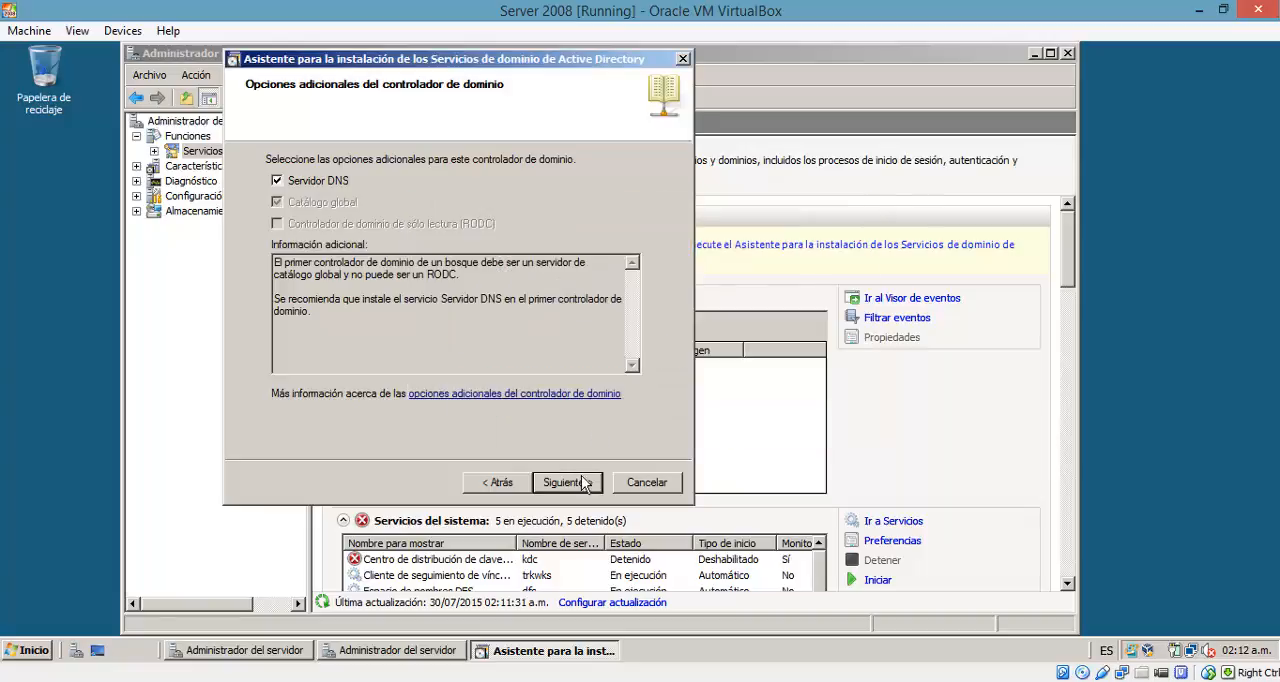
pyautogui.click(585, 482)
pyautogui.click(621, 420)
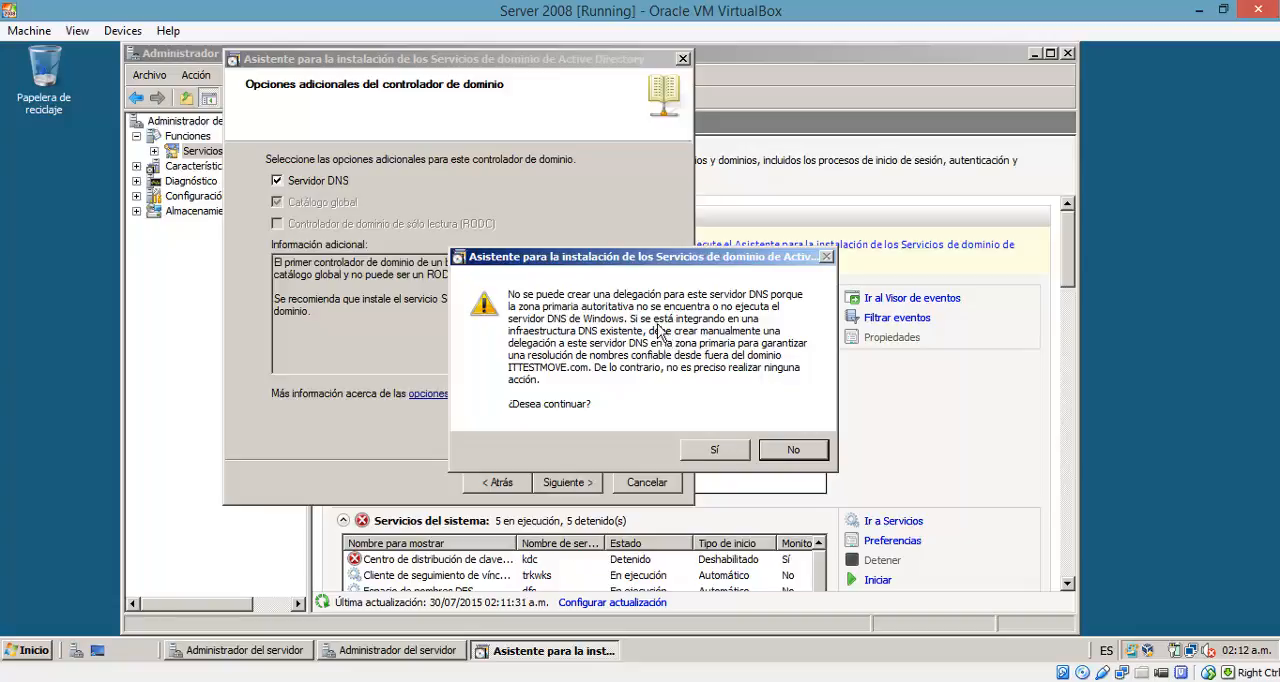
pyautogui.click(741, 457)
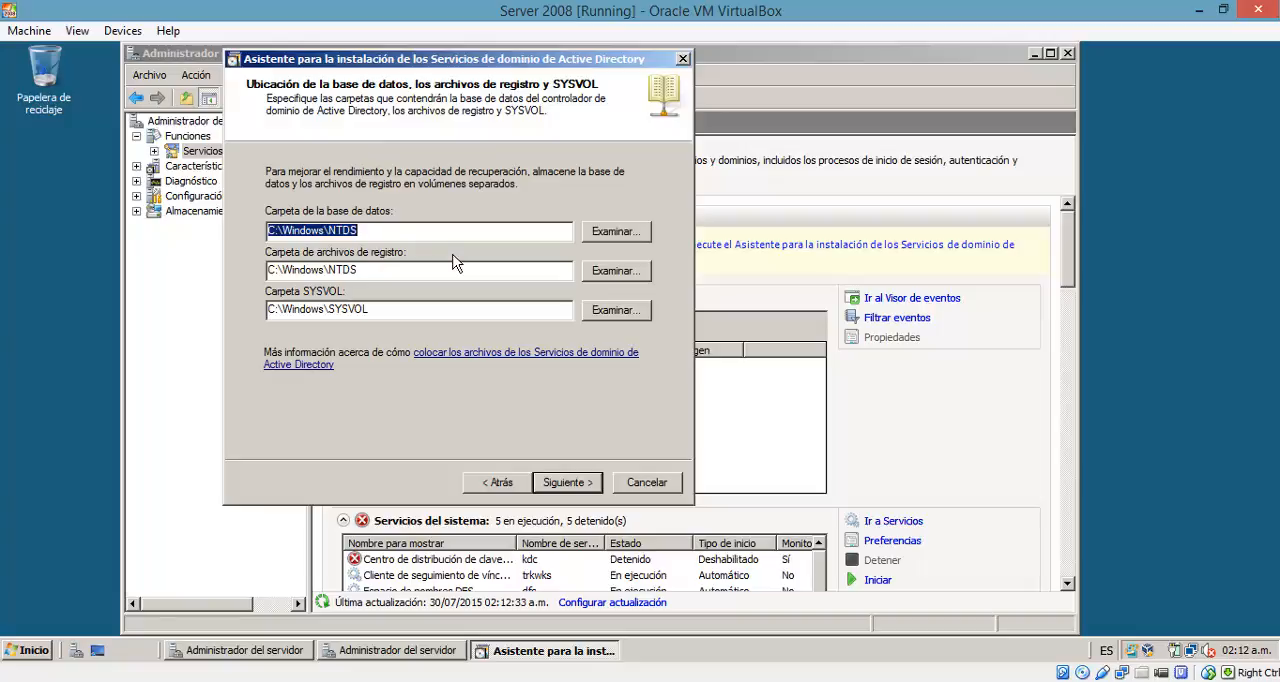
# Step: Accept the default database, log and SYSVOL folders, and enter and confirm the Directory Services Restore Mode administrator password
pyautogui.click(563, 484)
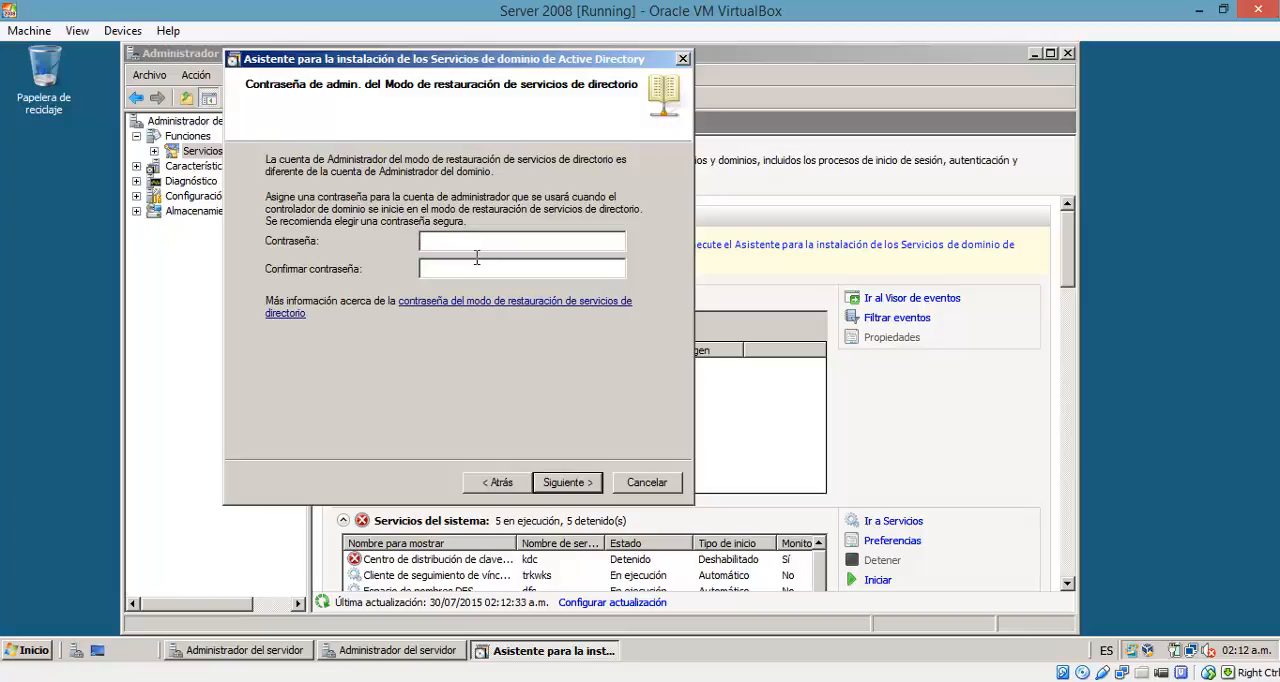
pyautogui.write('************')
pyautogui.click(521, 267)
pyautogui.write('************')
pyautogui.click(592, 488)
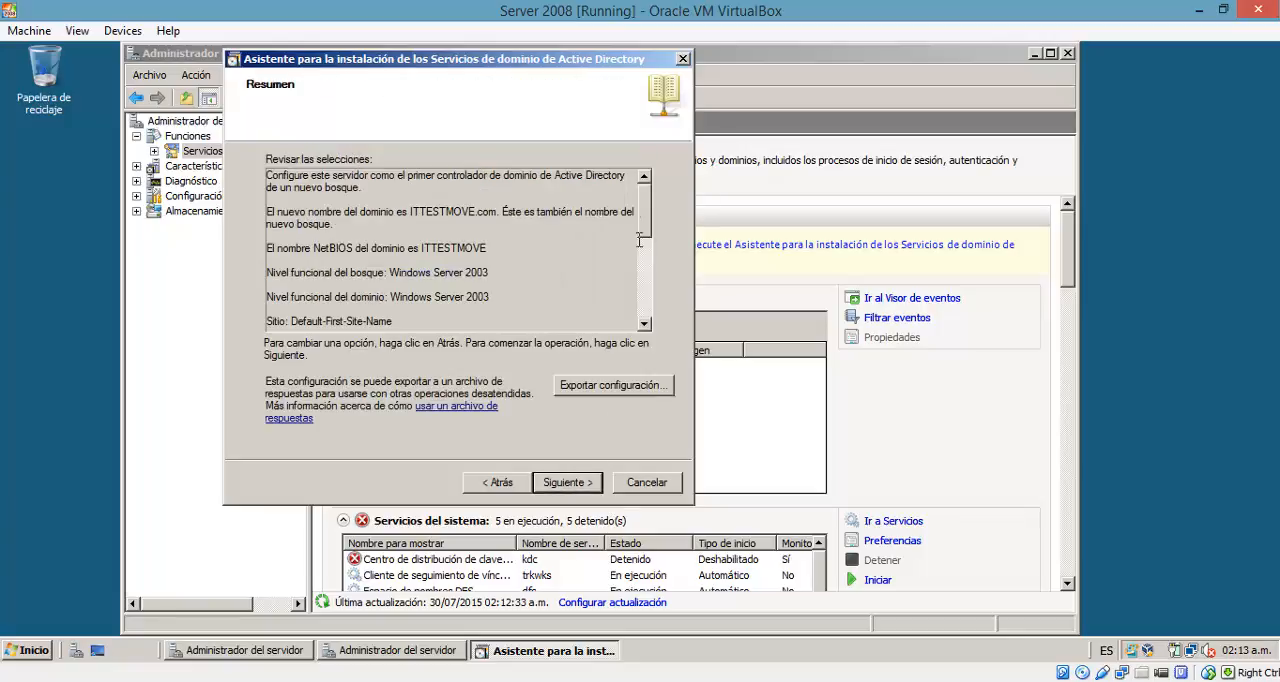
# Step: Review the summary of selections, start the Active Directory Domain Services configuration and set the server to restart on completion
pyautogui.scroll(-2, 650, 238)
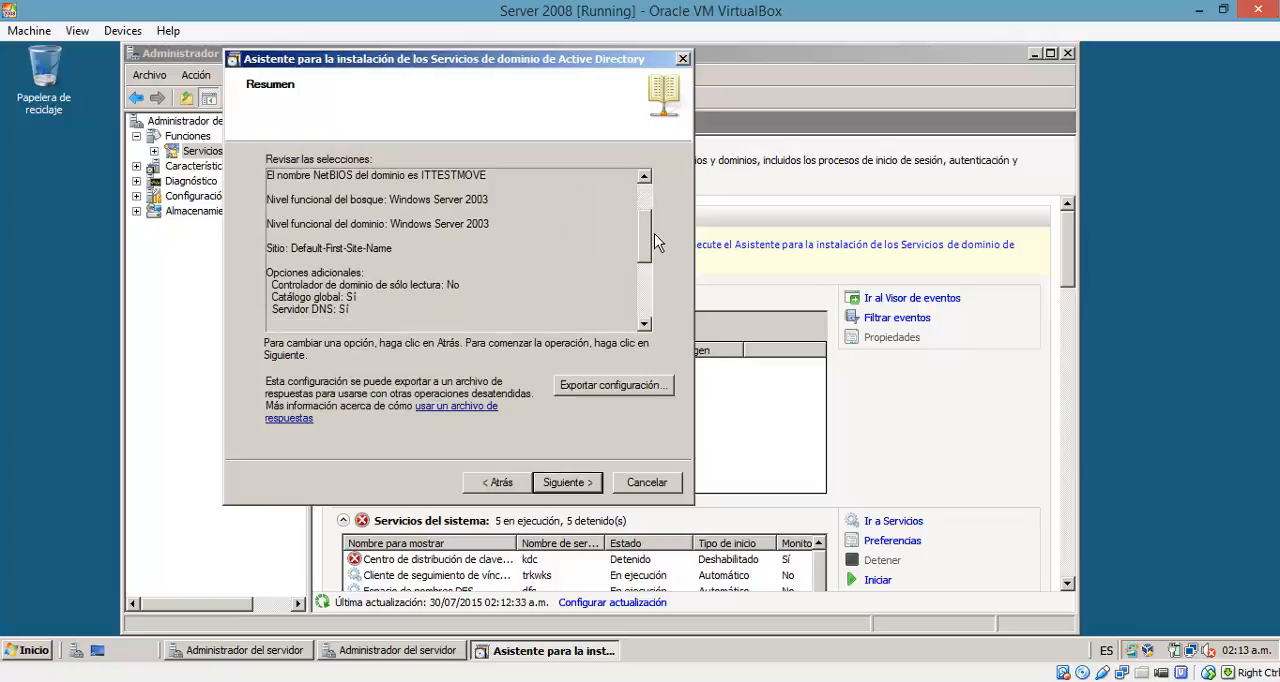
pyautogui.scroll(-4, 656, 240)
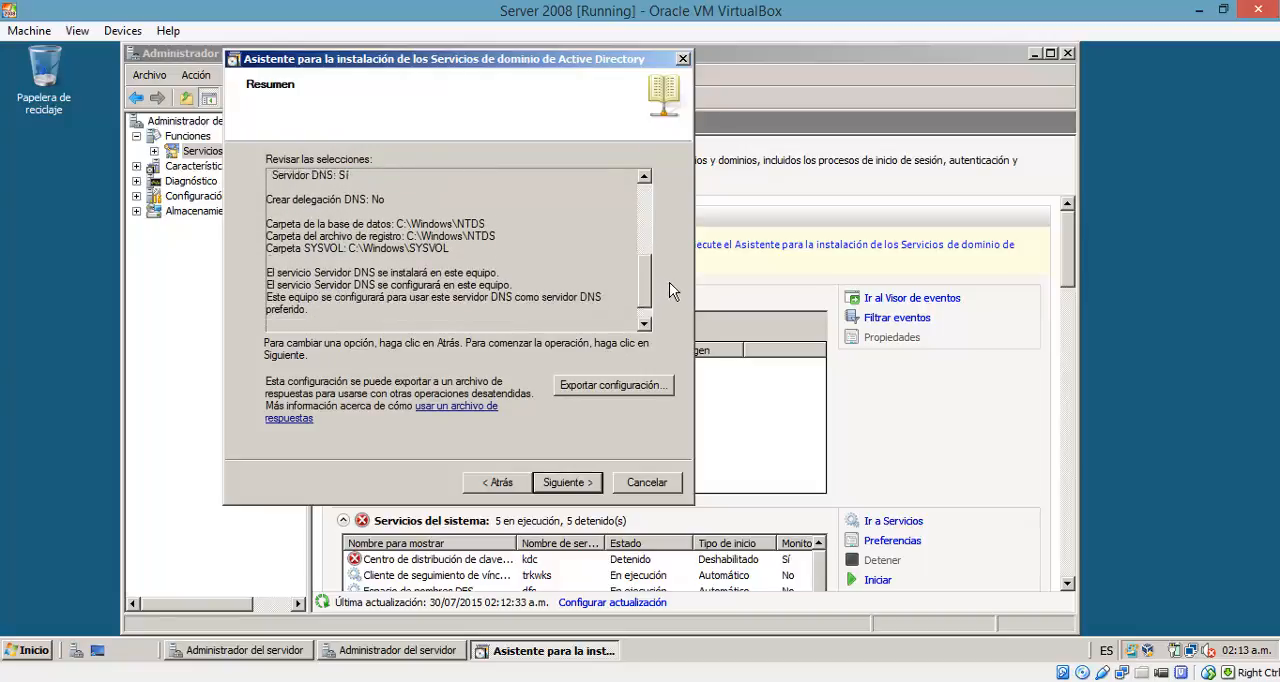
pyautogui.scroll(-1, 671, 290)
pyautogui.scroll(-1, 671, 292)
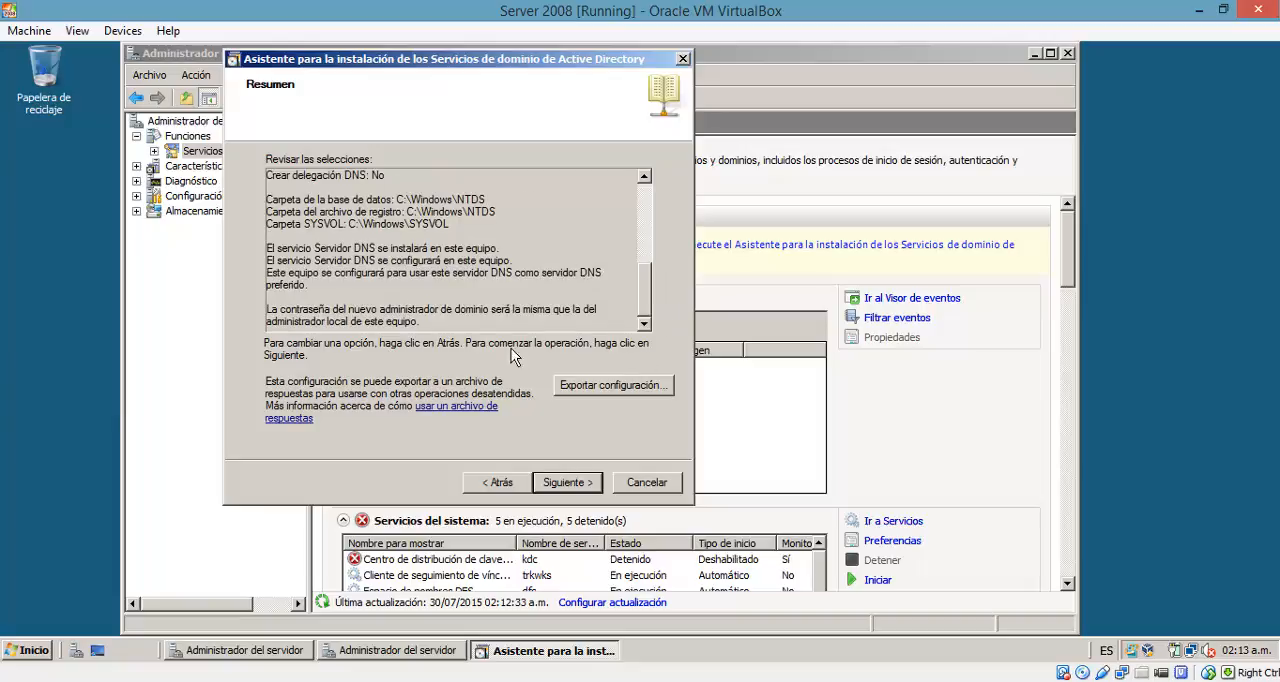
pyautogui.moveTo(656, 300)
pyautogui.mouseDown()
pyautogui.moveTo(656, 236)
pyautogui.moveTo(654, 289)
pyautogui.mouseUp()
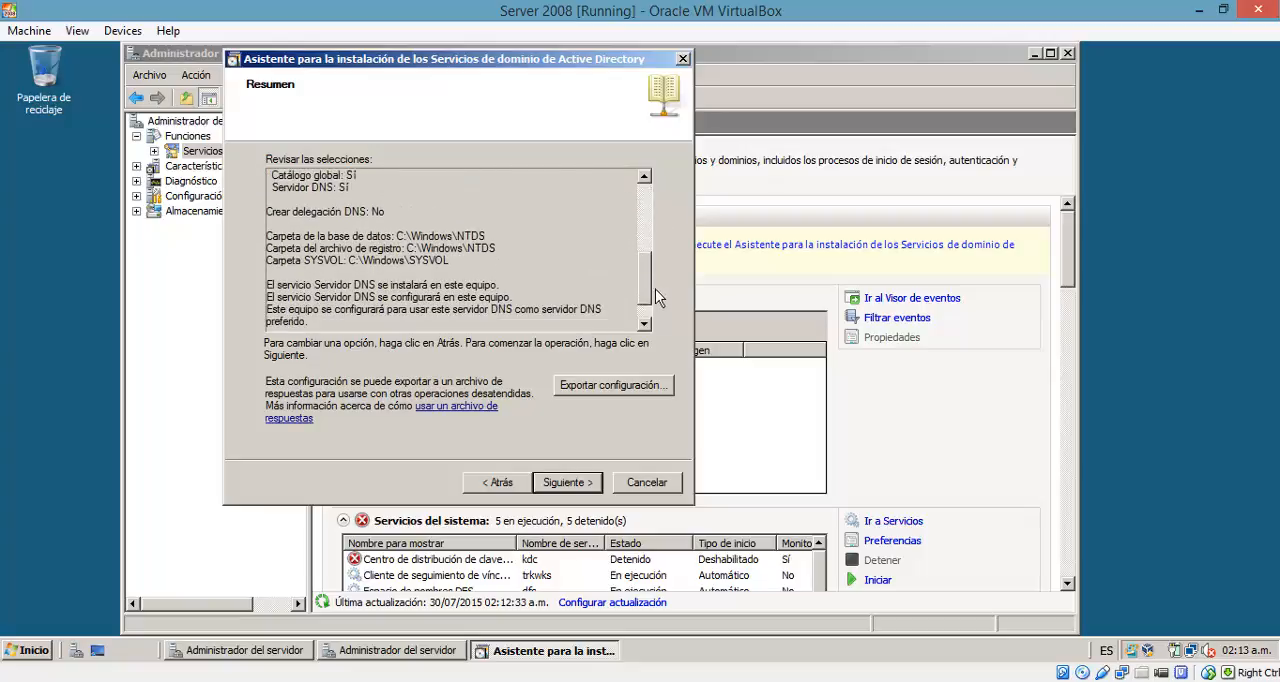
pyautogui.click(596, 482)
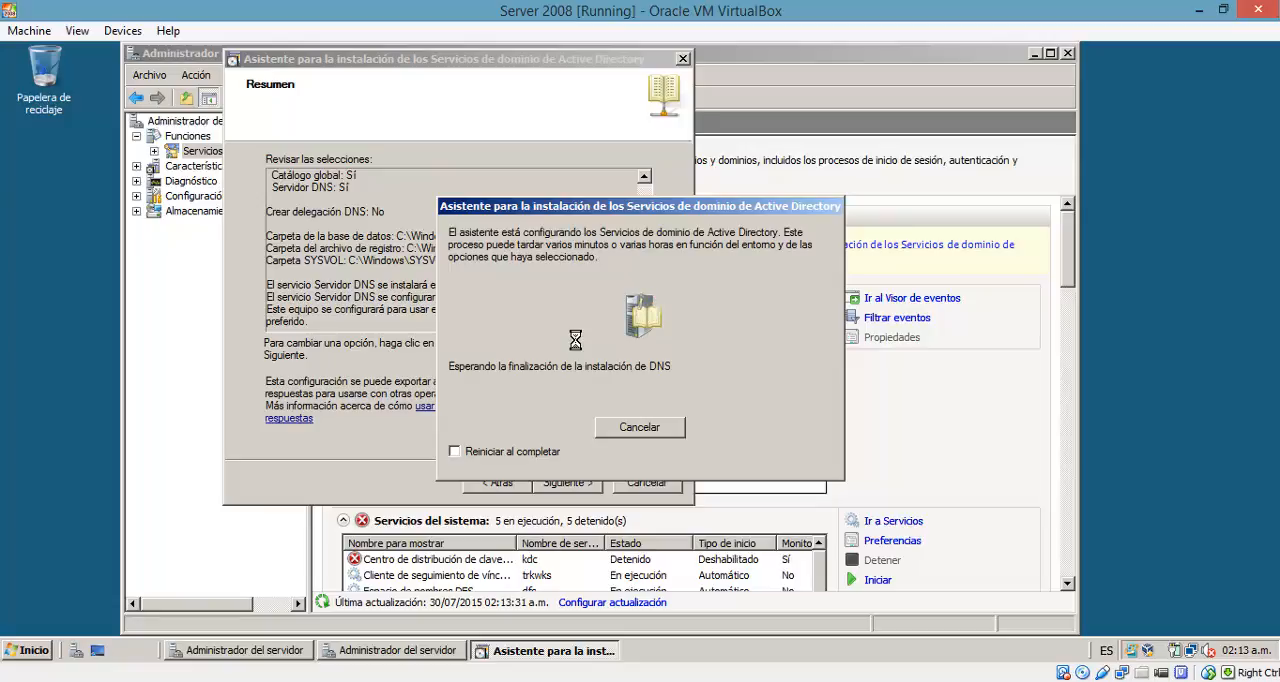
pyautogui.click(466, 461)
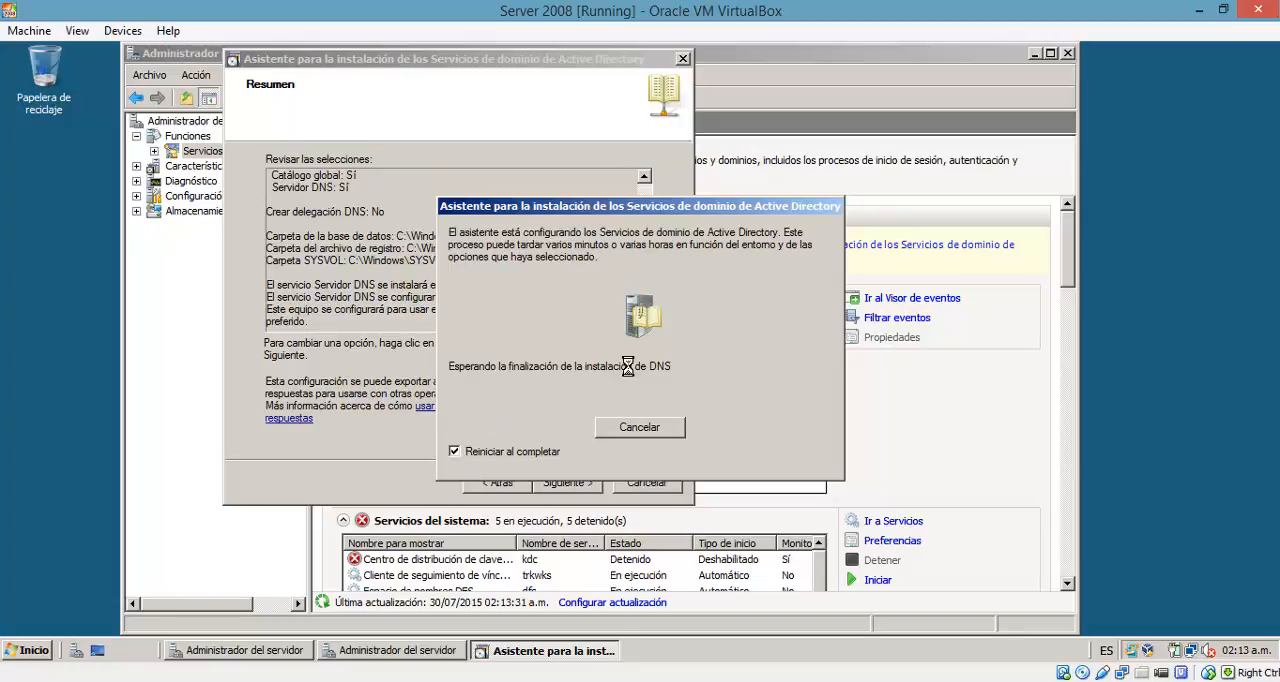
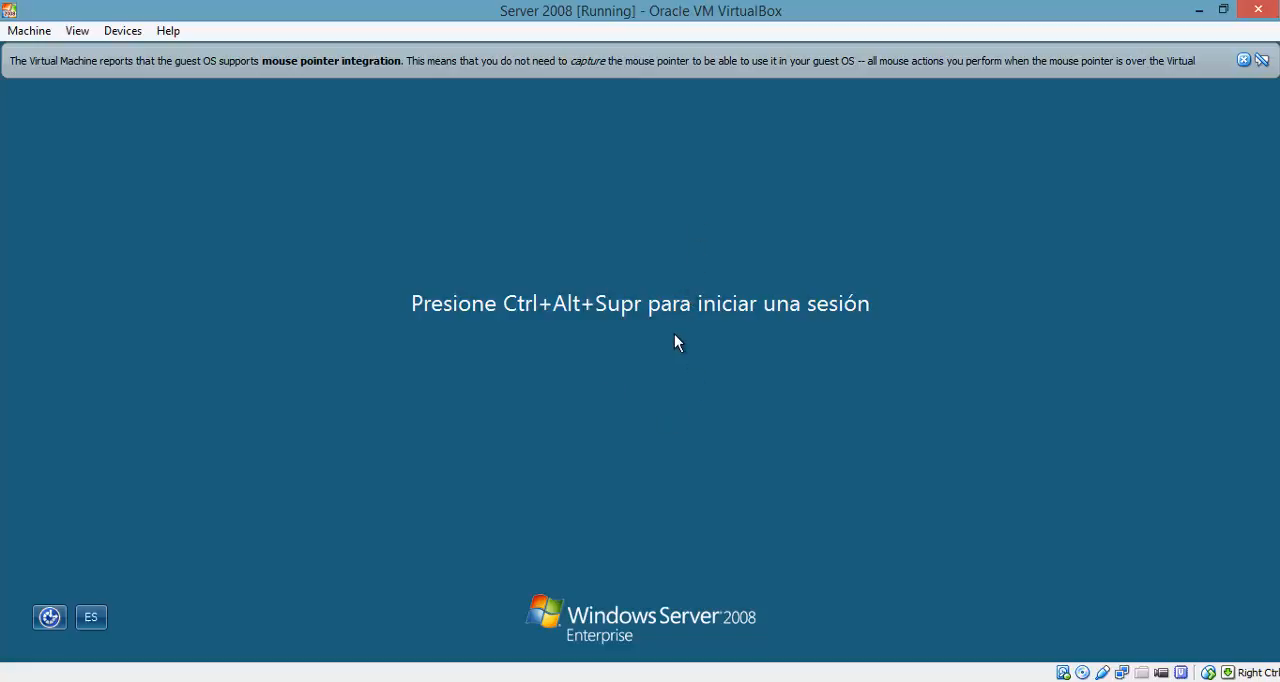
# Step: Send Ctrl+Alt+Del to the virtual machine and submit the ITTESTMOVE domain administrator's account password
pyautogui.click(36, 30)
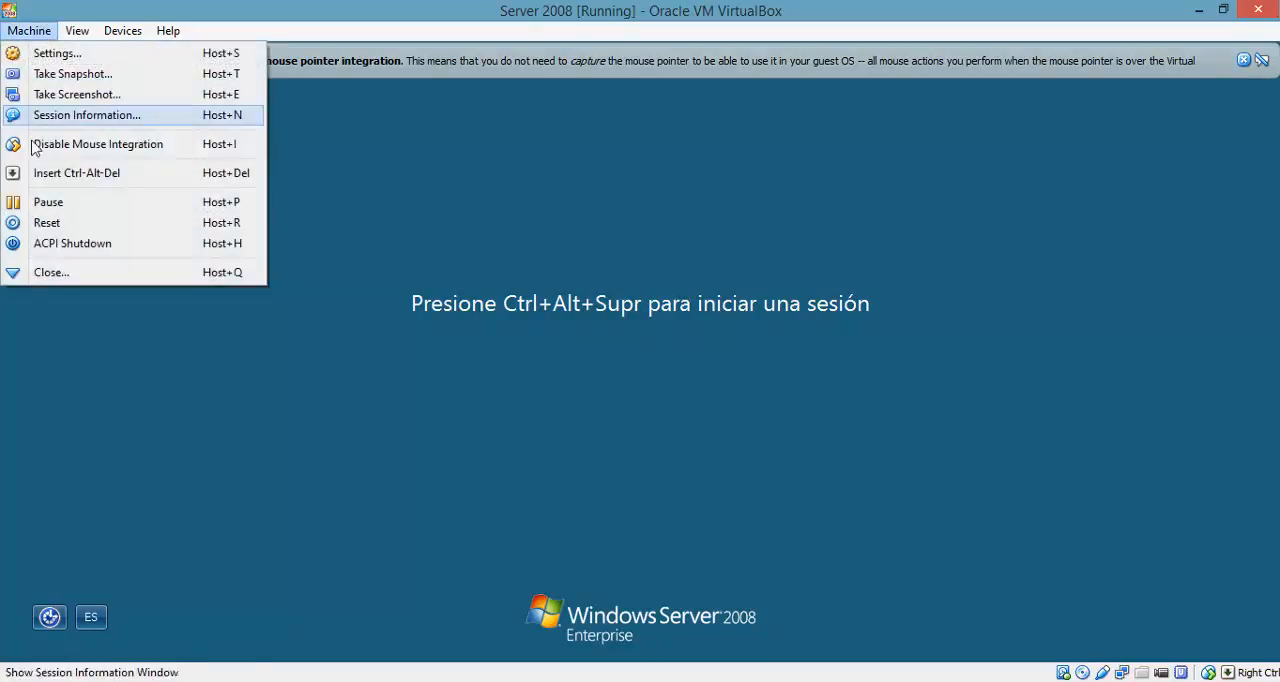
pyautogui.click(44, 177)
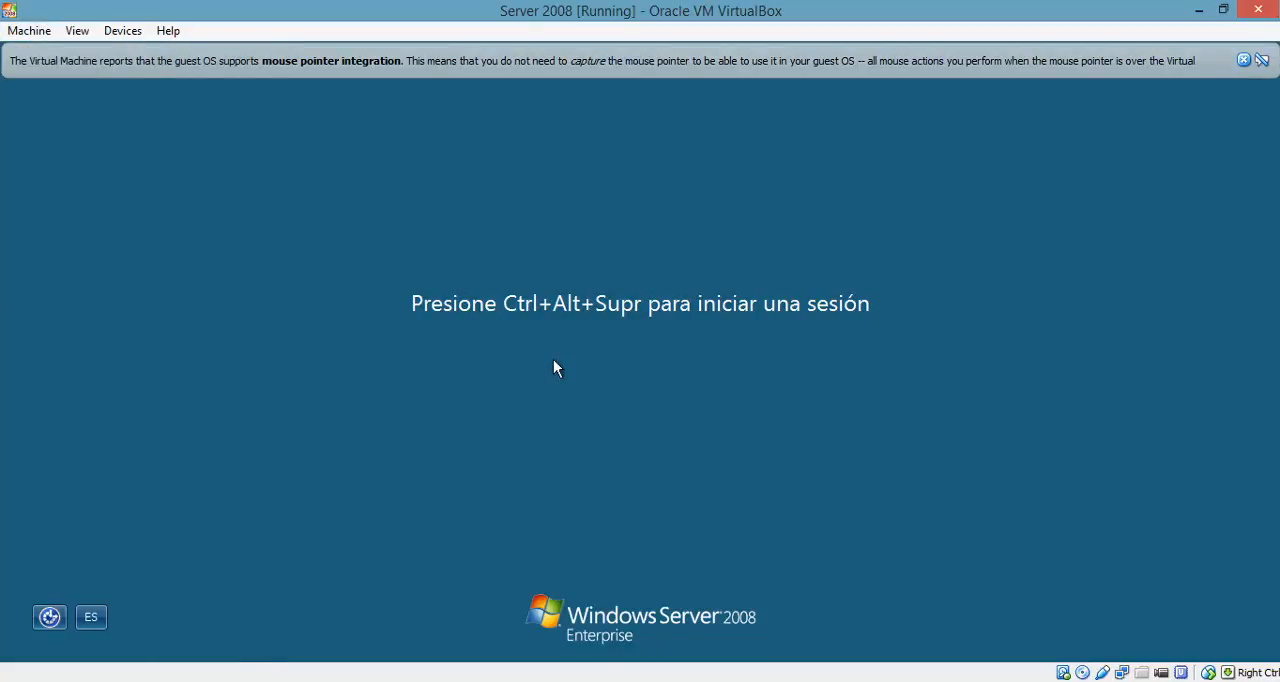
pyautogui.click(597, 456)
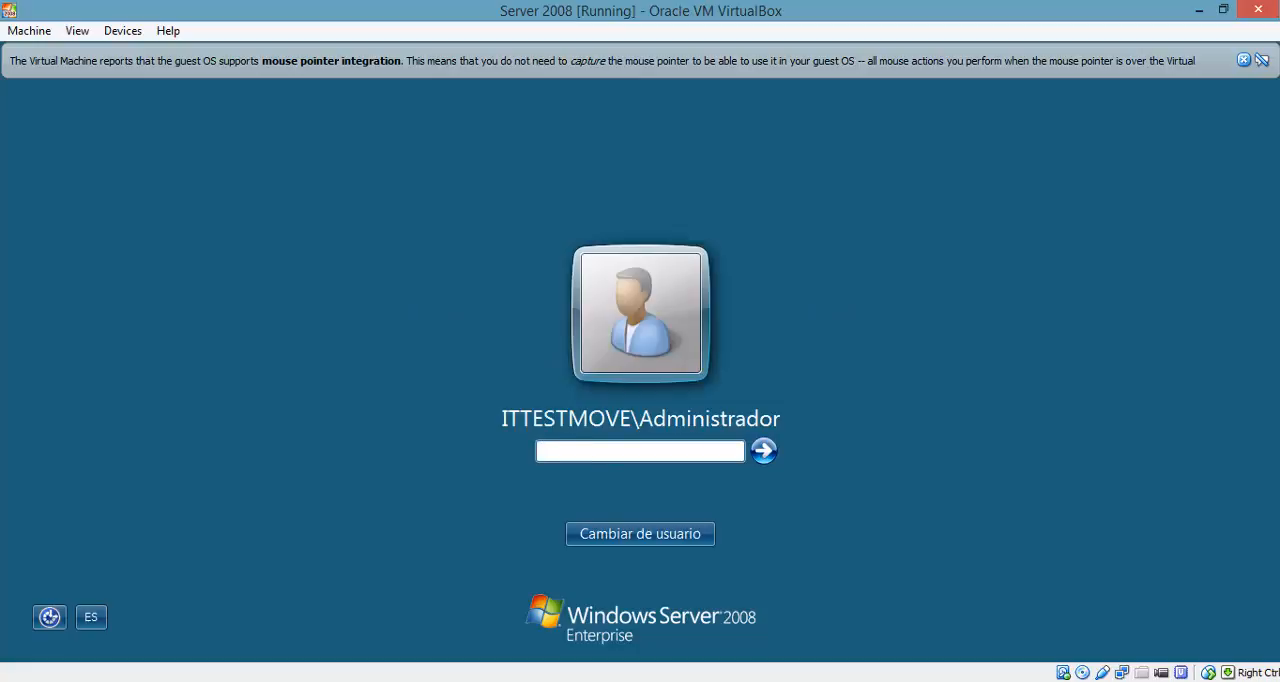
pyautogui.write('123456789012')
pyautogui.press('Return')
pyautogui.click(576, 545)
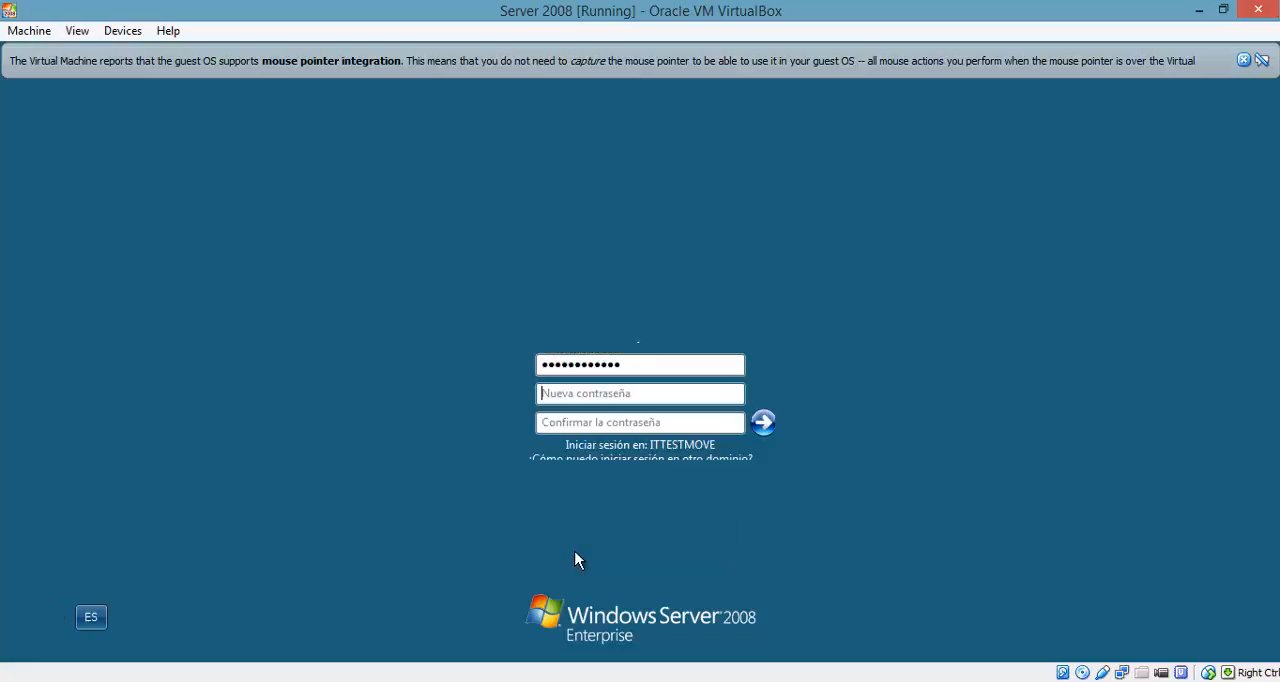
# Step: Enter and confirm a new domain administrator password, accept the change and dismiss the mouse pointer integration notice
pyautogui.click(579, 398)
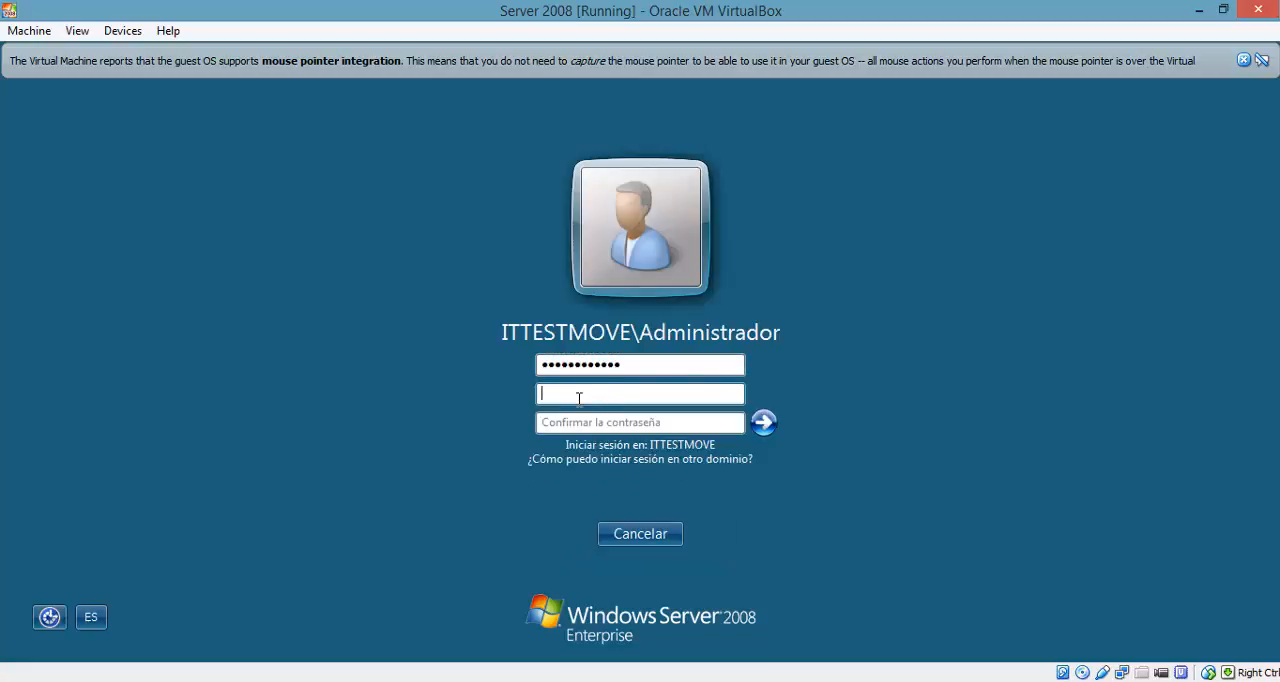
pyautogui.write('••••••••••••••••')
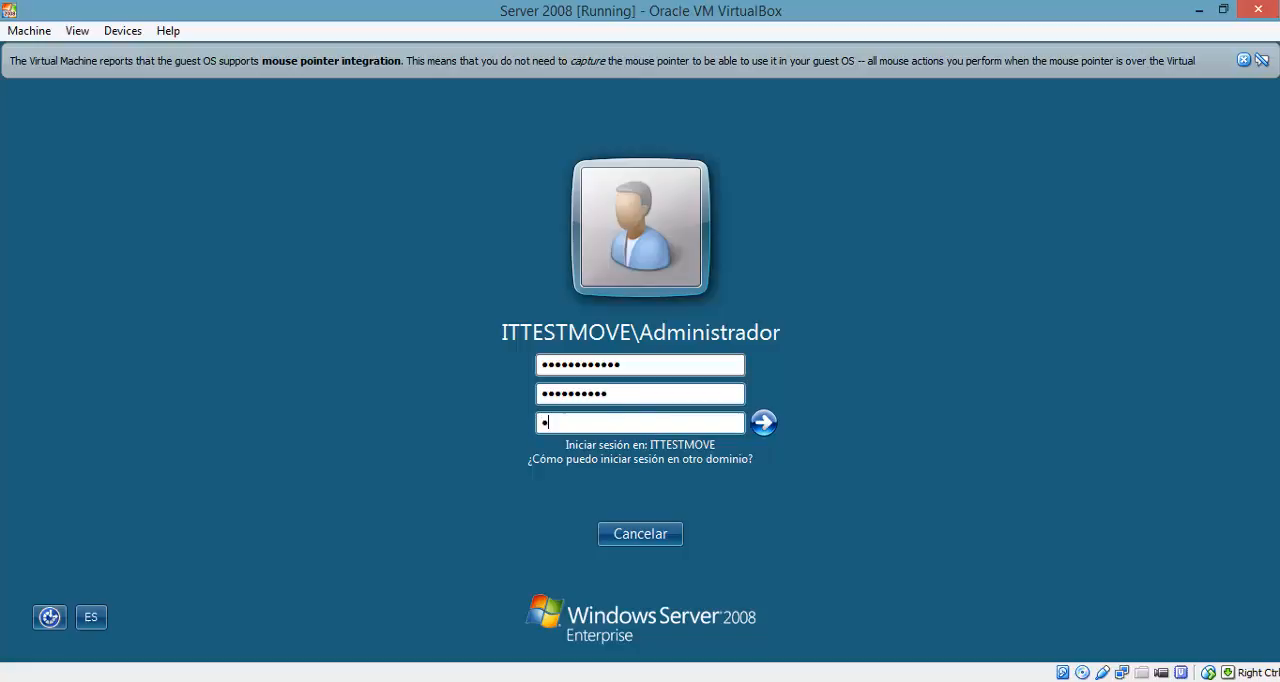
pyautogui.write('••••')
pyautogui.click(765, 430)
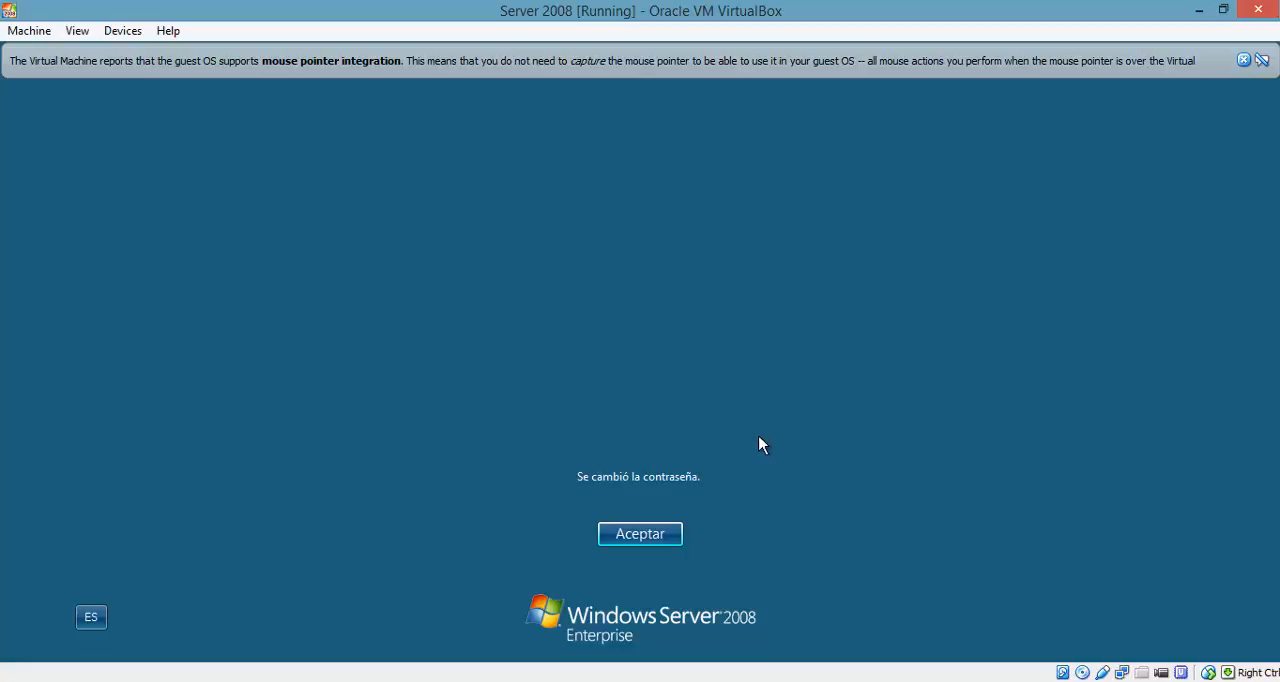
pyautogui.click(646, 540)
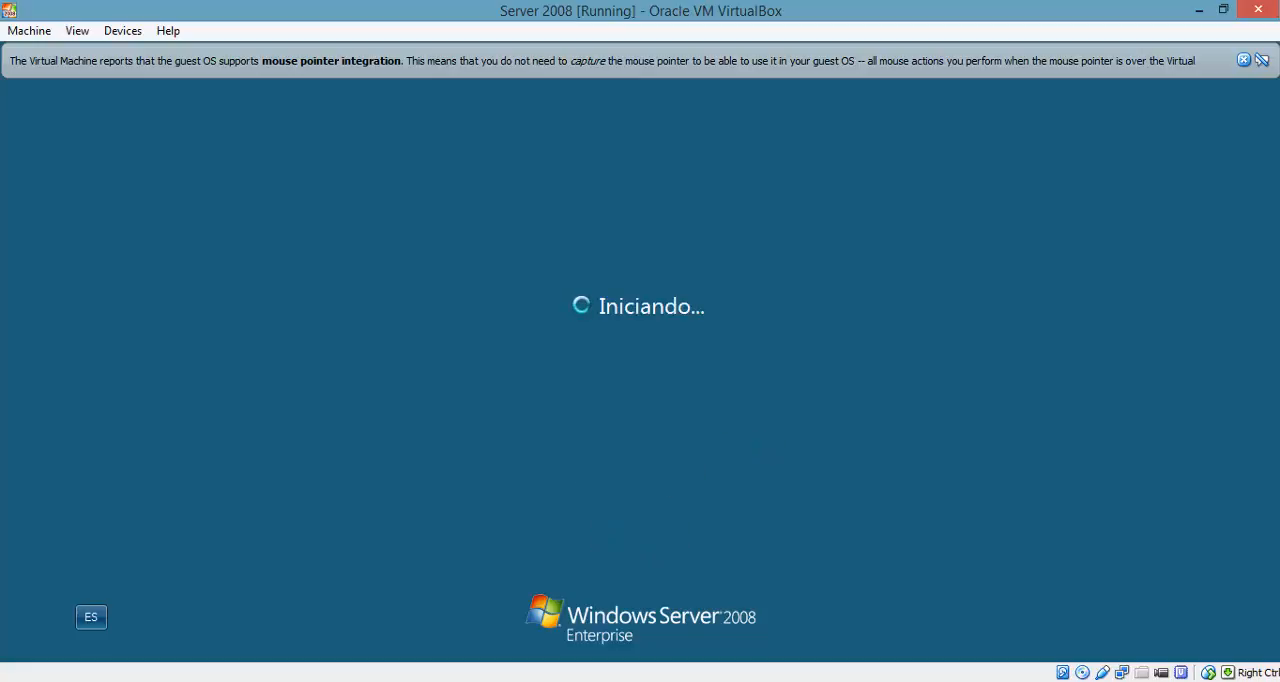
pyautogui.click(1244, 61)
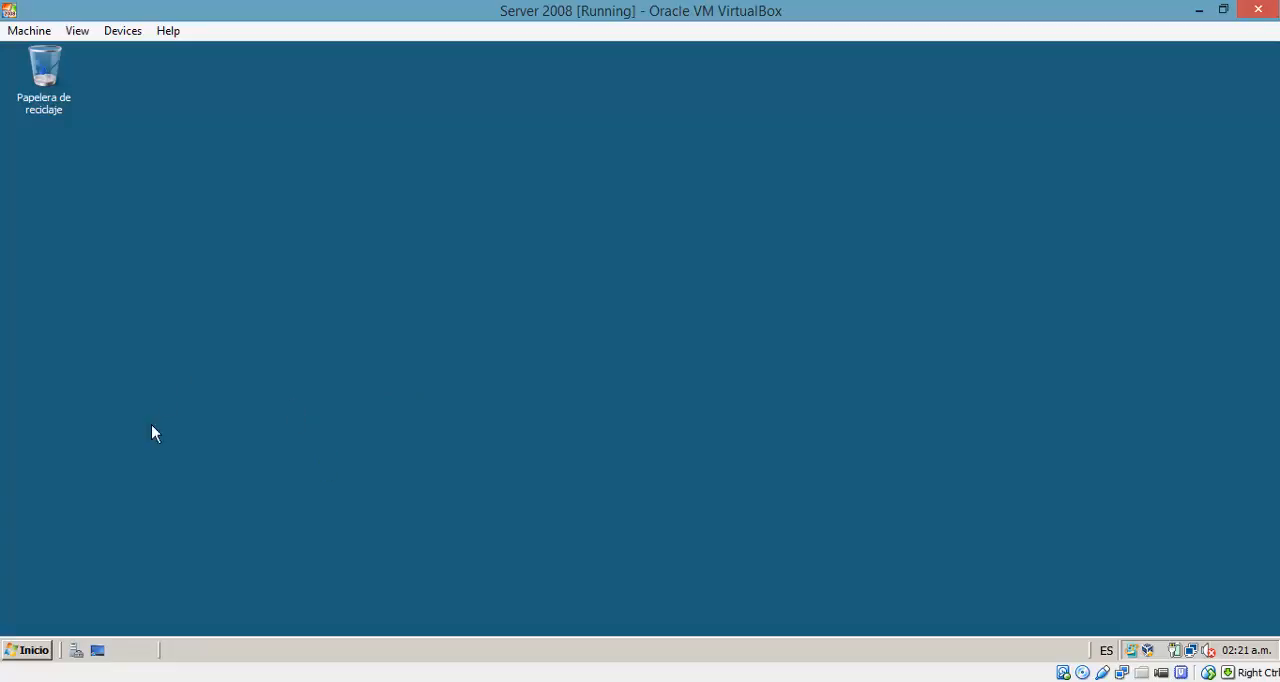
# Step: Try to open Administrador del servidor and minimize the Tareas de configuración inicial window
pyautogui.click(38, 658)
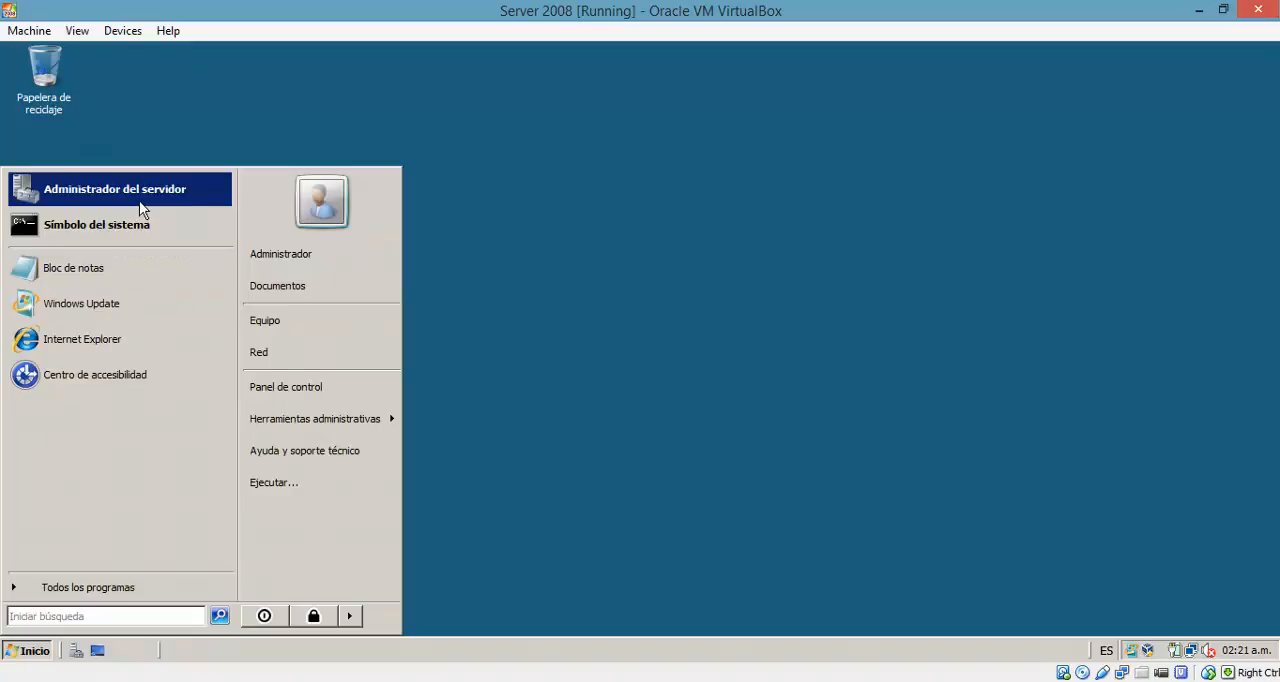
pyautogui.click(141, 207)
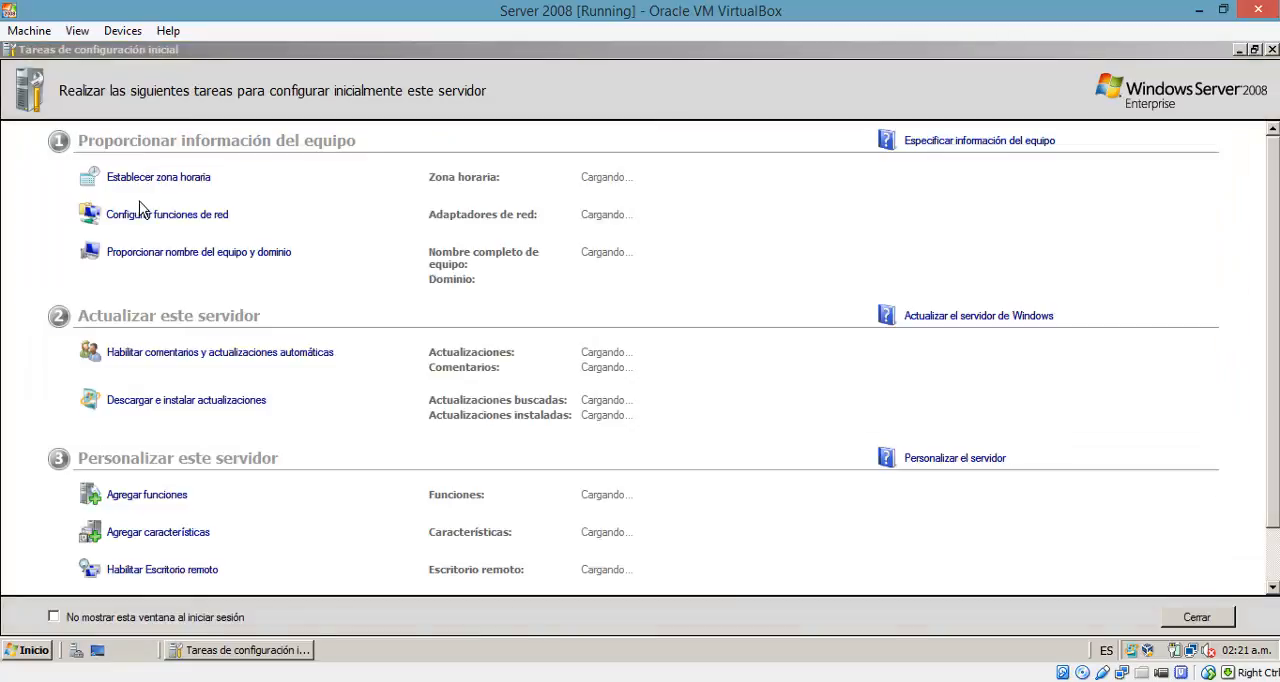
pyautogui.click(1239, 49)
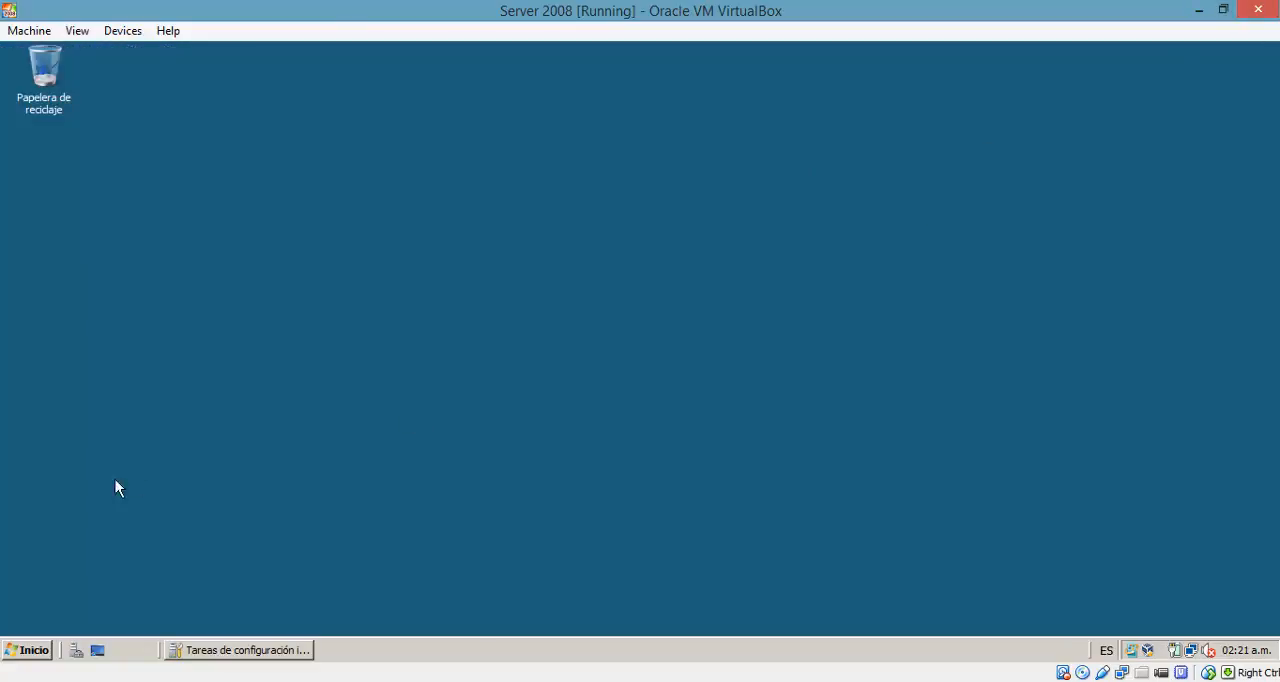
# Step: Try again to open Administrador del servidor, ending the unresponsive snap-in and closing the hung console
pyautogui.click(40, 657)
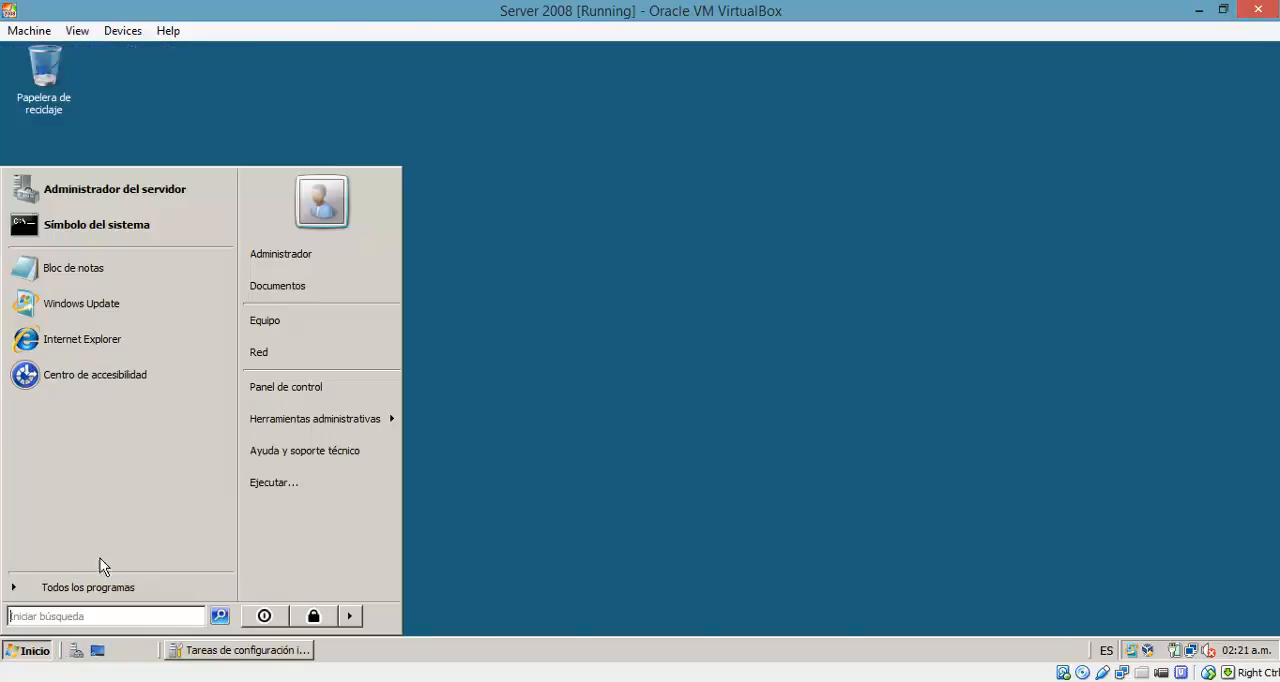
pyautogui.click(135, 196)
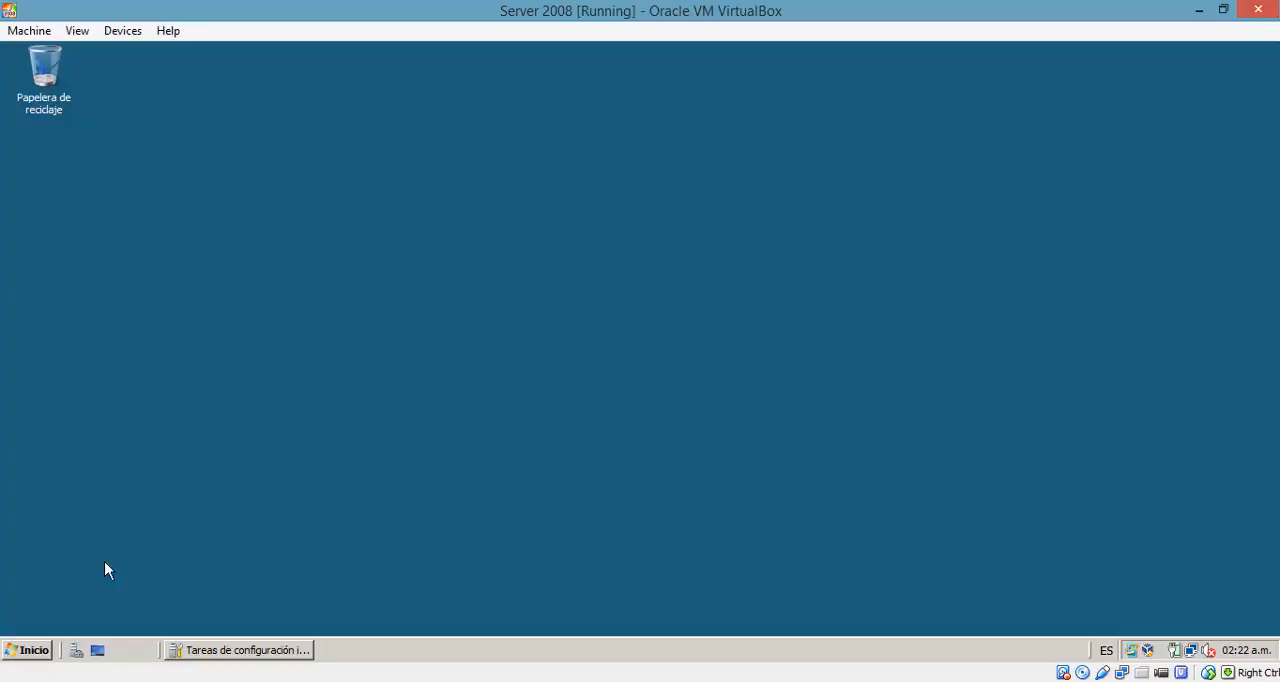
pyautogui.click(30, 651)
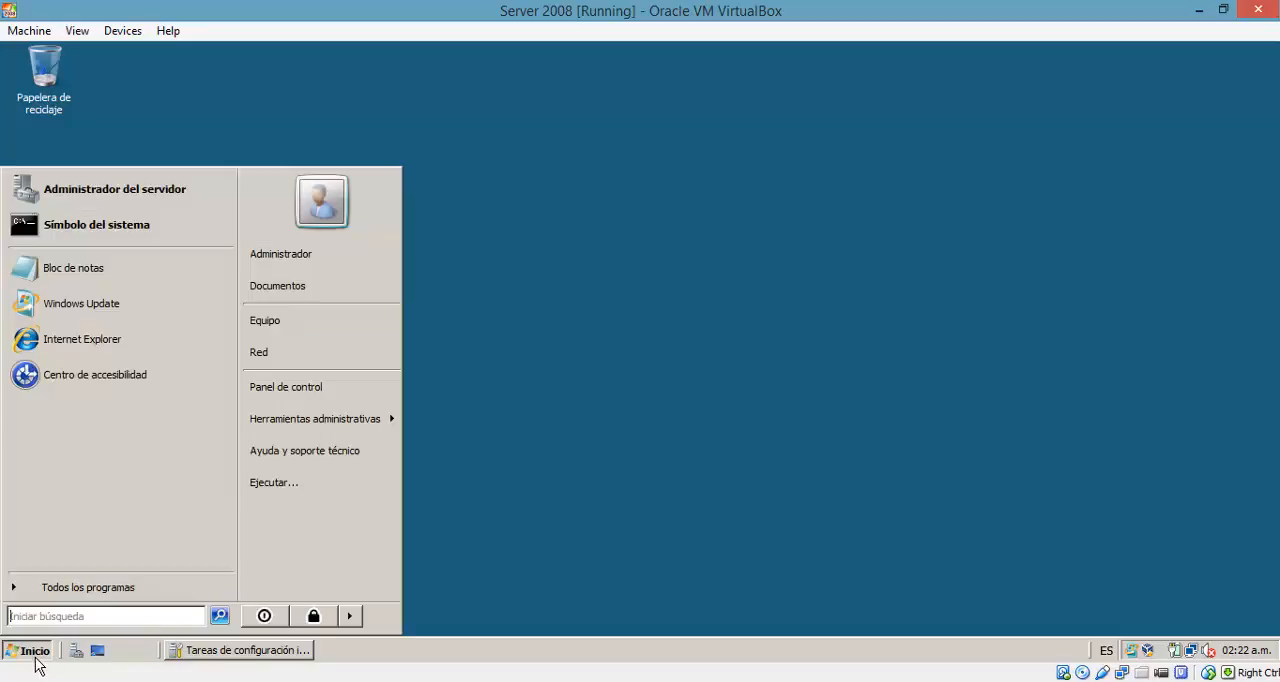
pyautogui.click(161, 202)
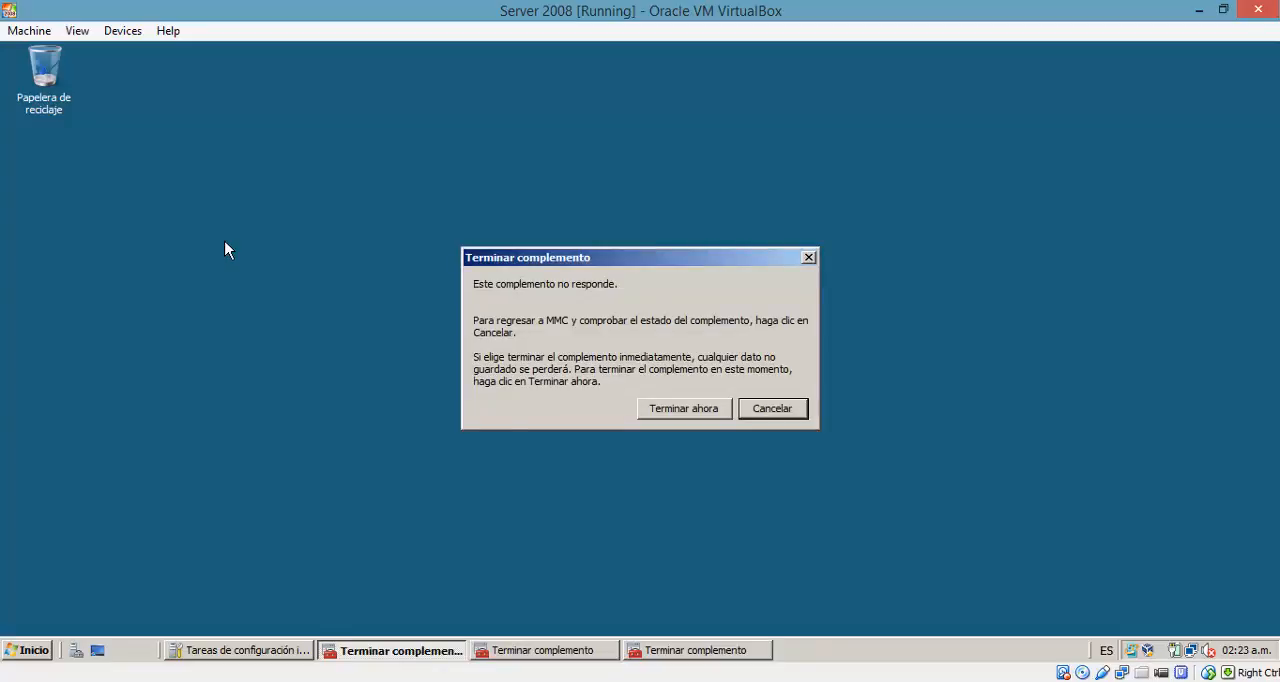
pyautogui.click(684, 410)
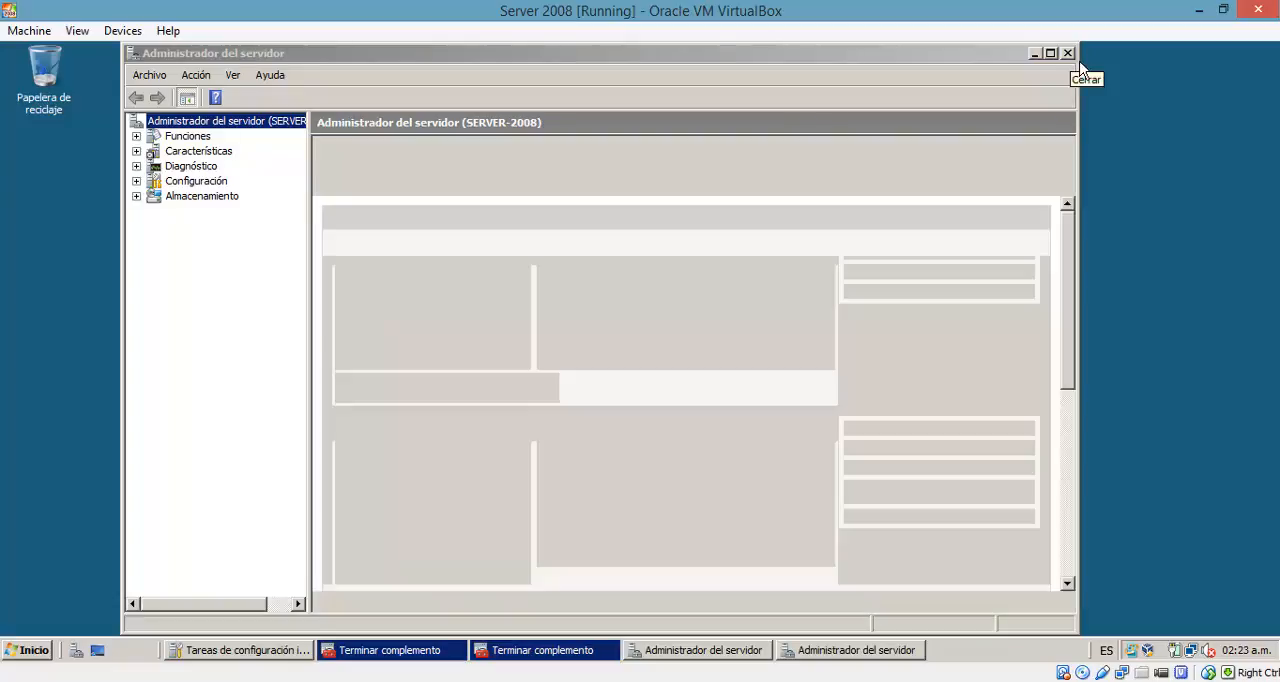
pyautogui.click(1068, 53)
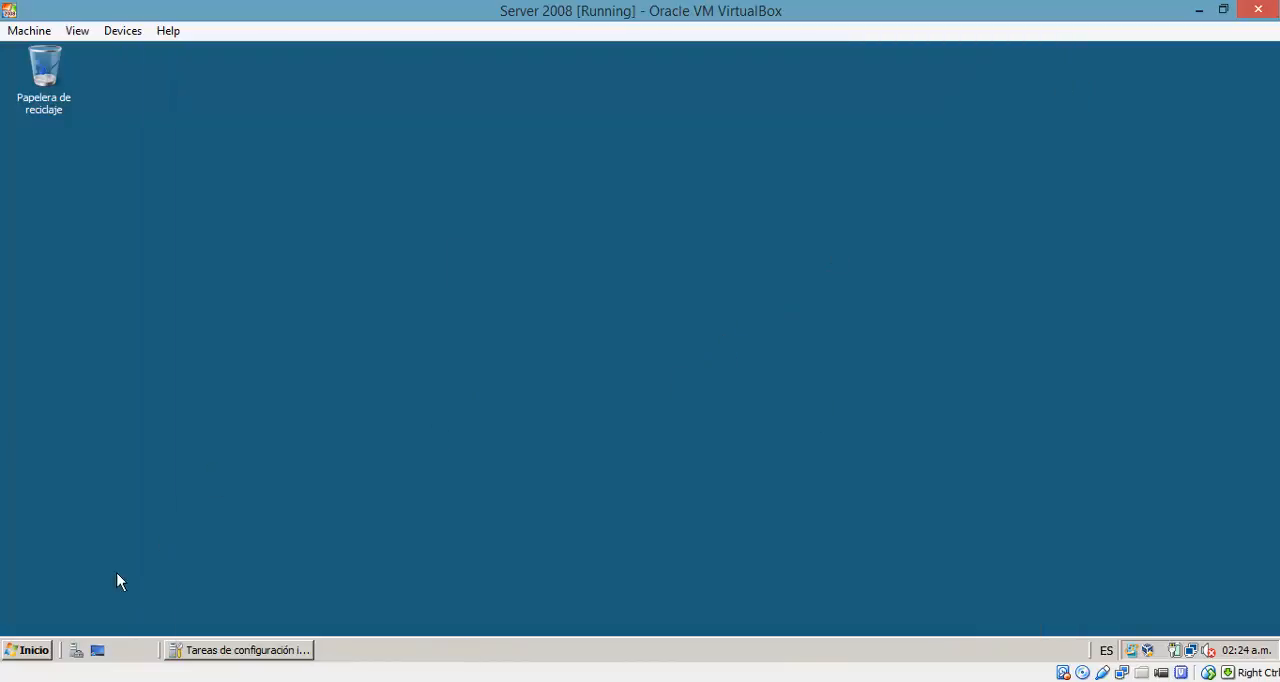
# Step: Open Administrador del servidor and go to the Servicios de dominio de Active Directory role under Funciones
pyautogui.click(24, 651)
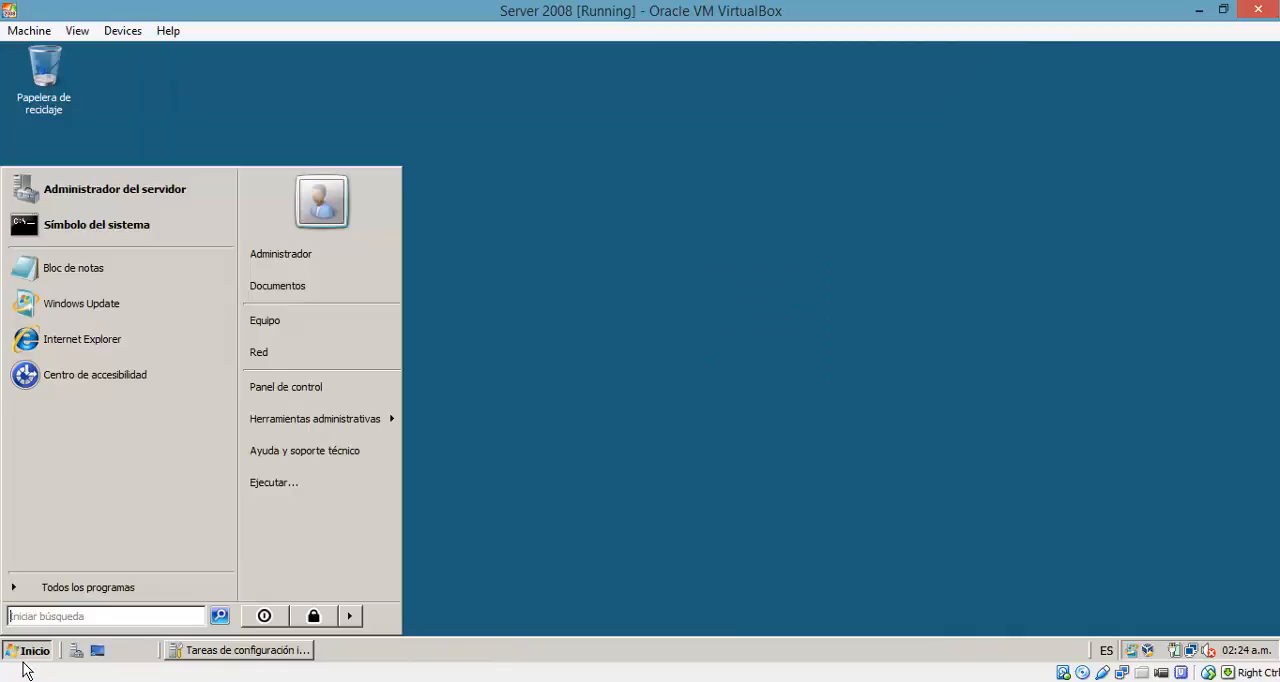
pyautogui.click(130, 192)
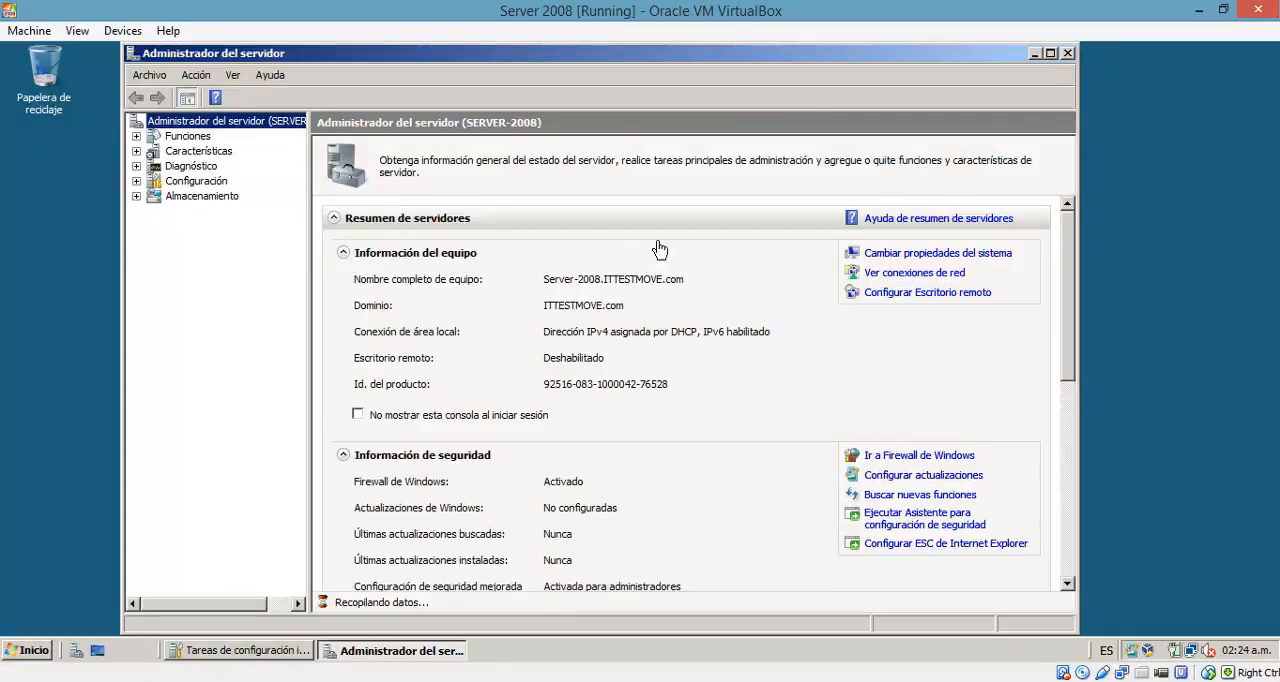
pyautogui.click(170, 138)
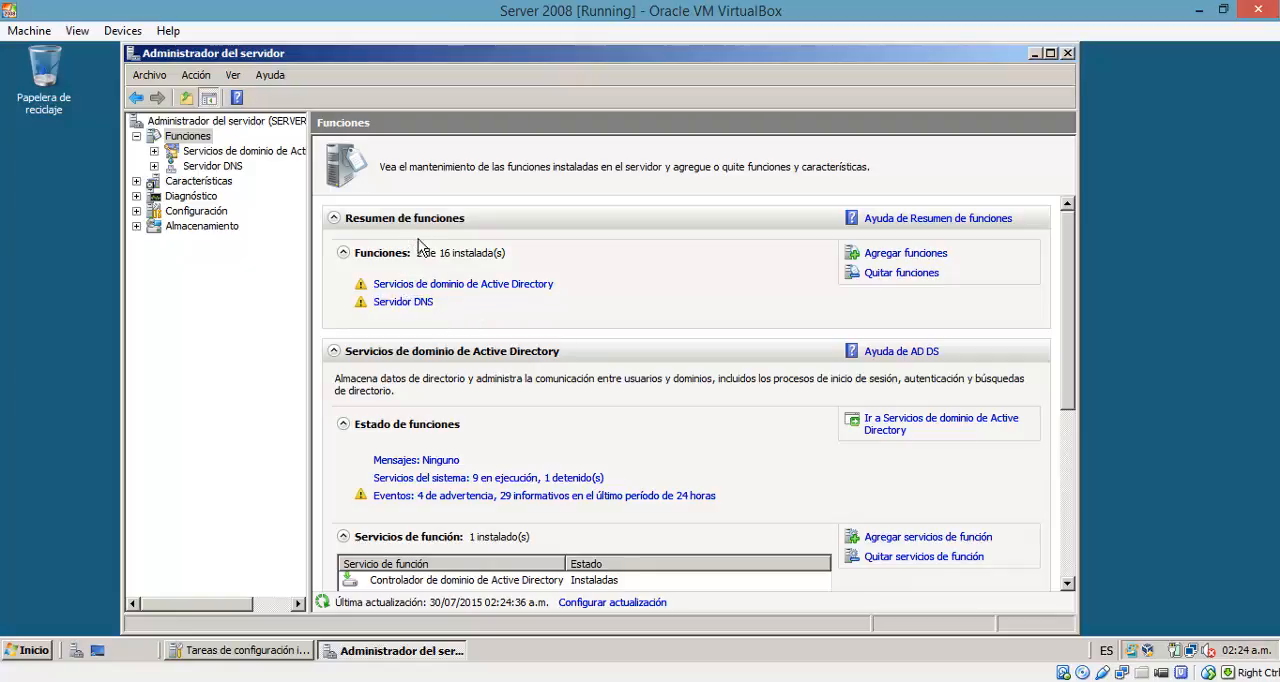
pyautogui.click(500, 284)
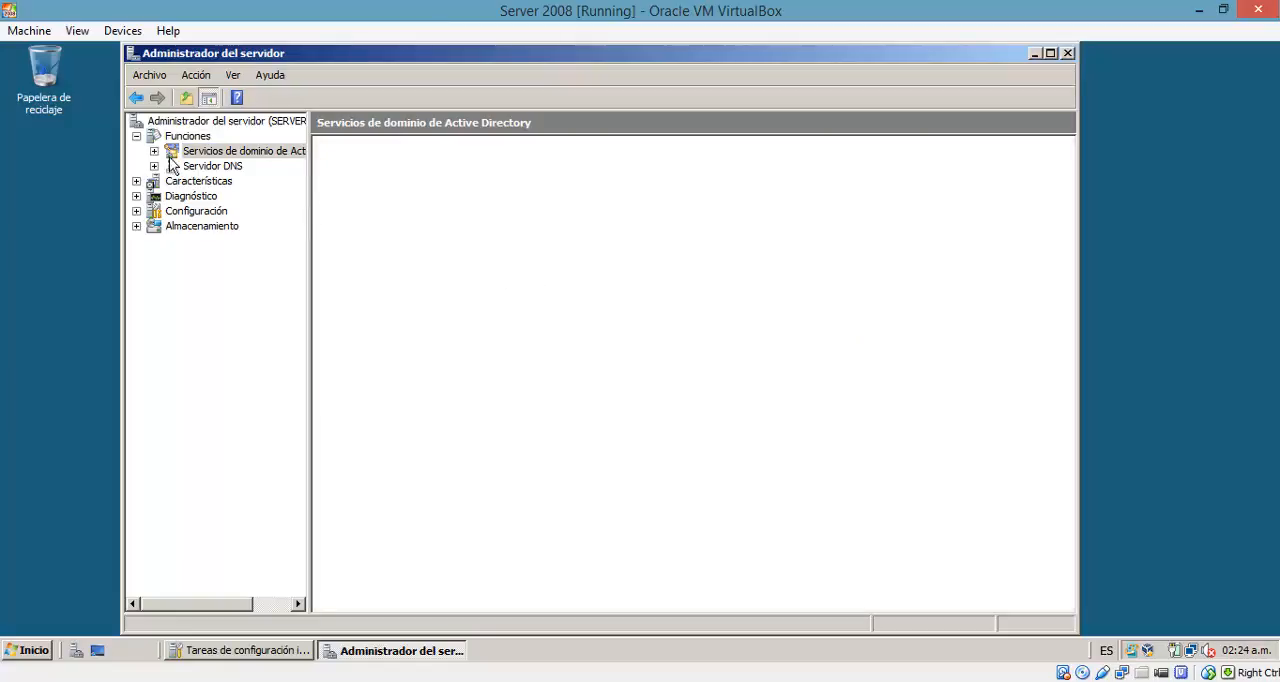